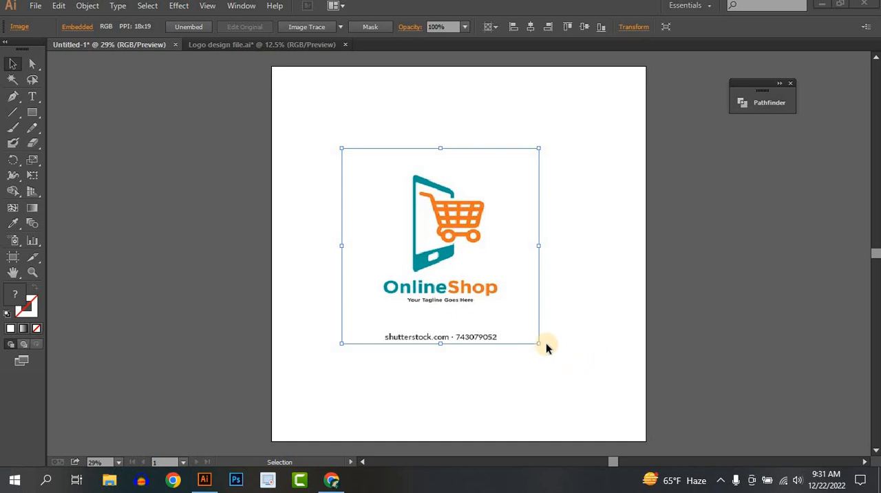
# Move the OnlineShop reference image to the left so it mostly clears the artboard, leaving it deselected
pyautogui.moveTo(413, 292); pyautogui.dragTo(234, 309)
pyautogui.click(409, 305)
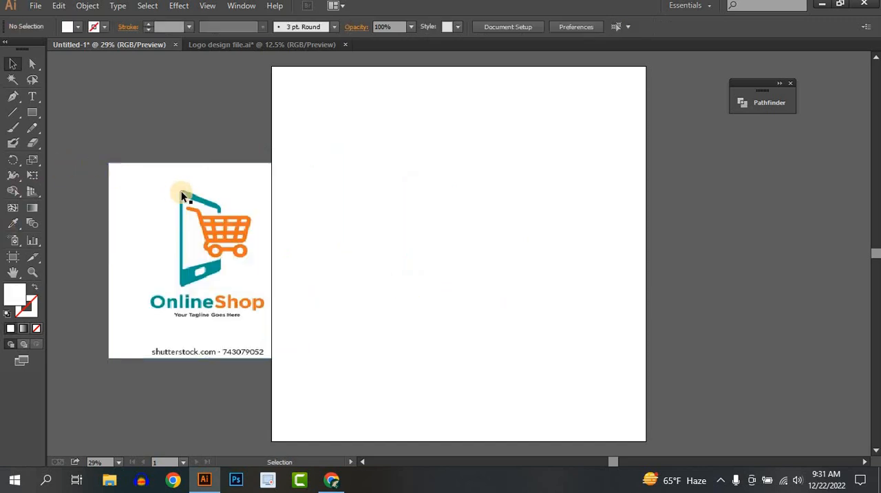
# Create a rounded rectangle 634 px wide and 1052 px high on the artboard as the phone body, adjusting its corner radius
pyautogui.click(32, 117)
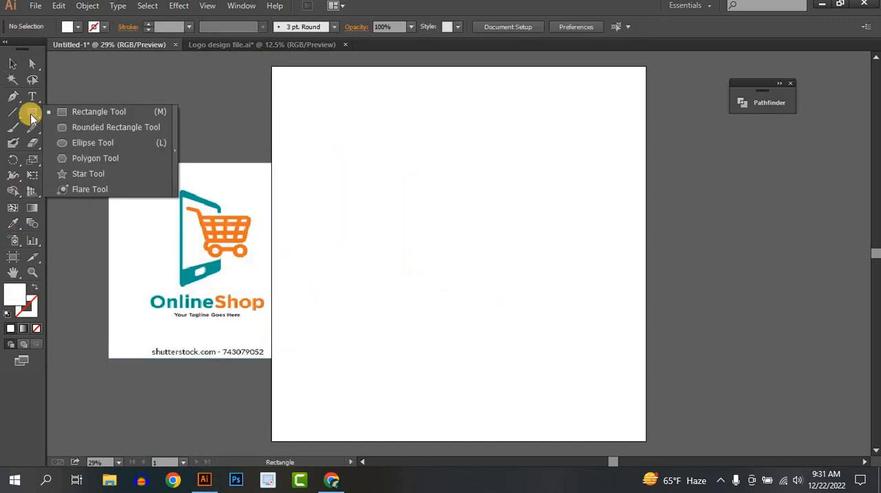
pyautogui.click(87, 127)
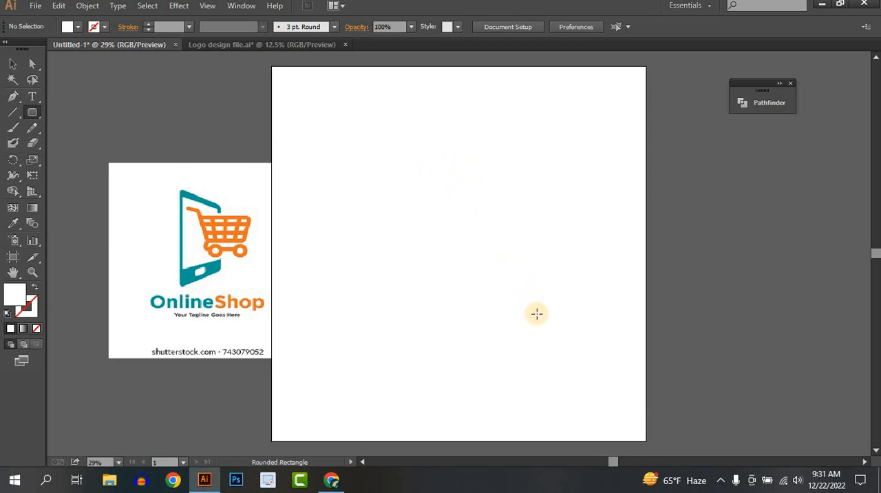
pyautogui.moveTo(435, 166)
pyautogui.mouseDown()
pyautogui.moveTo(566, 364)
pyautogui.moveTo(553, 364)
pyautogui.mouseUp()
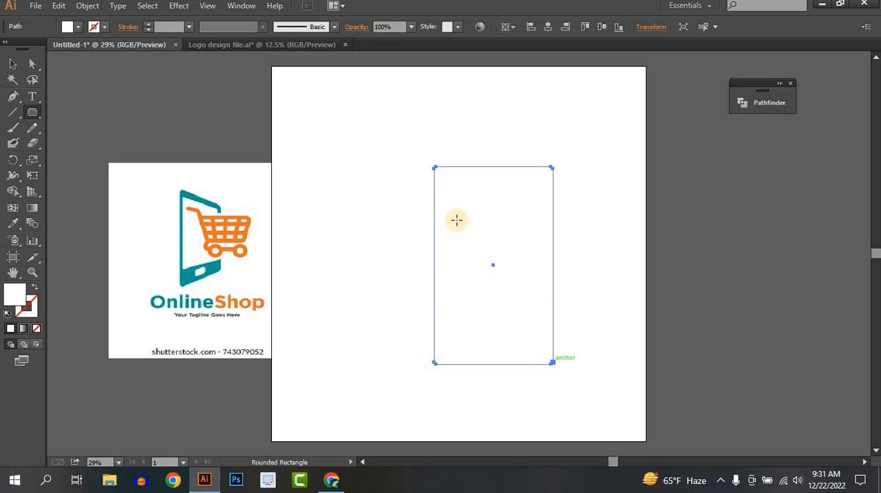
pyautogui.click(429, 186)
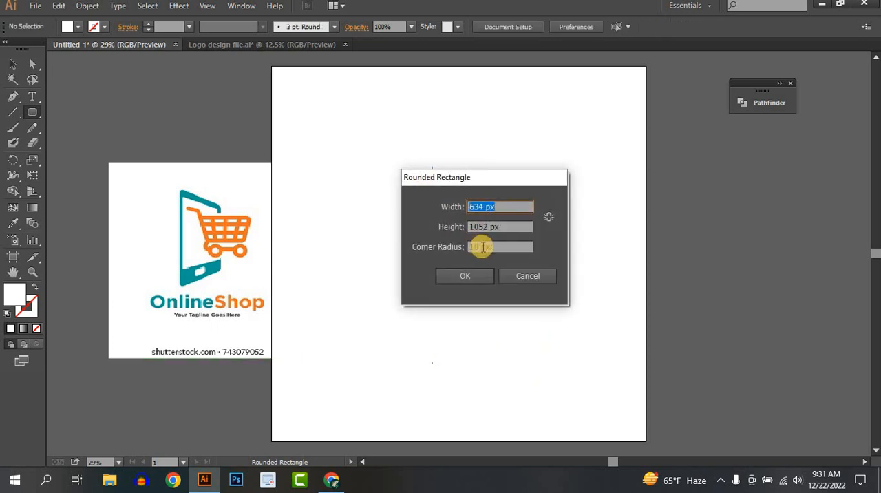
pyautogui.moveTo(480, 246); pyautogui.dragTo(462, 249)
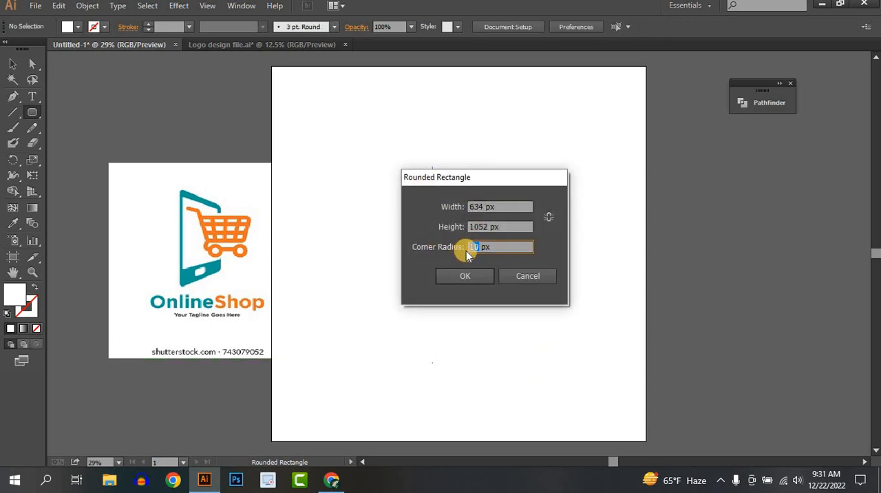
pyautogui.click(481, 272)
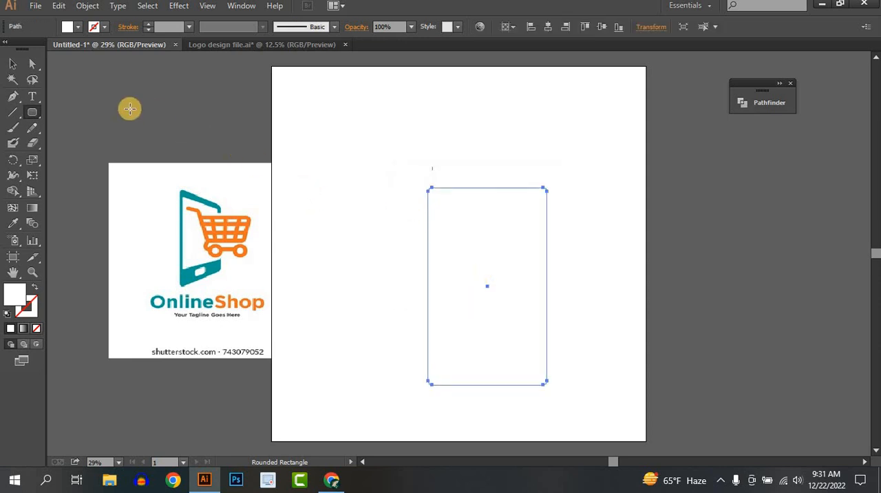
# Fill the rounded rectangle with the teal sampled from the phone in the reference logo
pyautogui.click(13, 223)
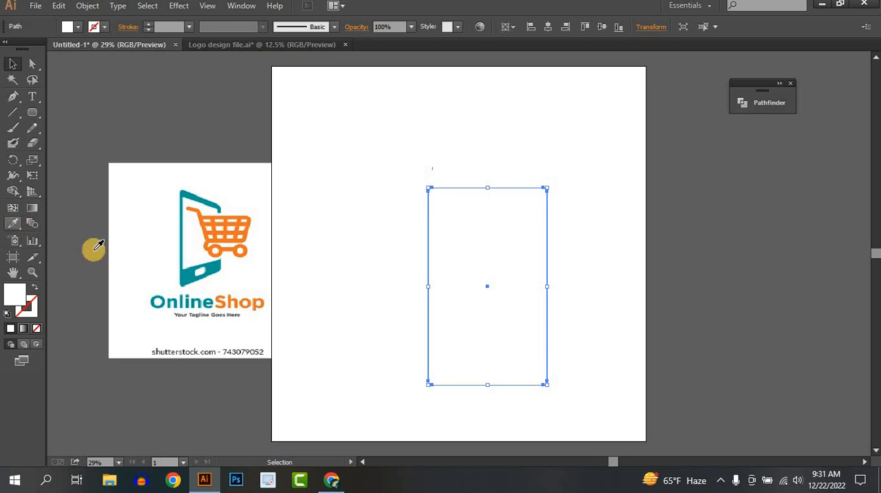
pyautogui.click(183, 275)
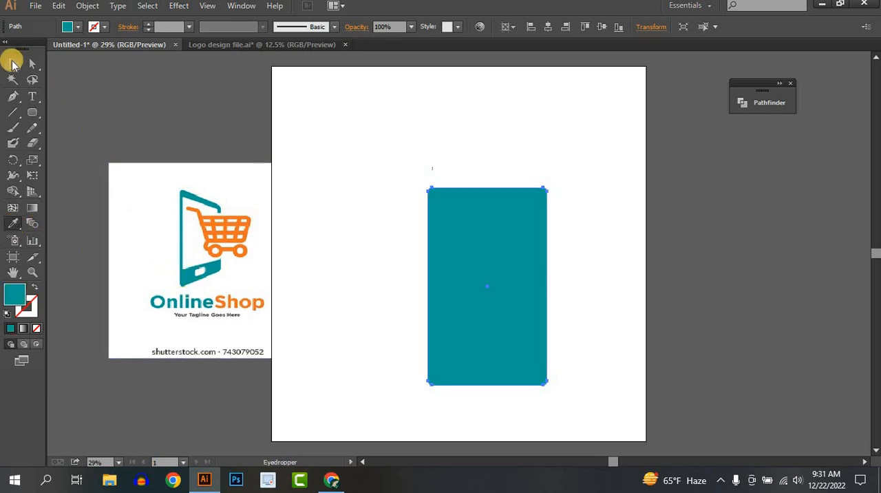
pyautogui.click(13, 64)
pyautogui.click(598, 270)
# Move the teal rectangle up and to the left on the artboard and make it slightly narrower
pyautogui.moveTo(528, 300); pyautogui.dragTo(497, 237)
pyautogui.click(545, 244)
pyautogui.click(494, 238)
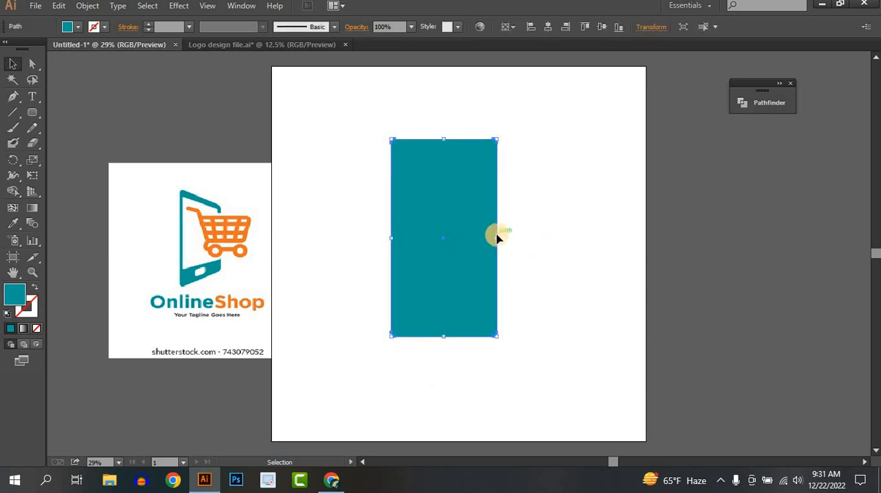
pyautogui.moveTo(497, 237); pyautogui.dragTo(502, 237)
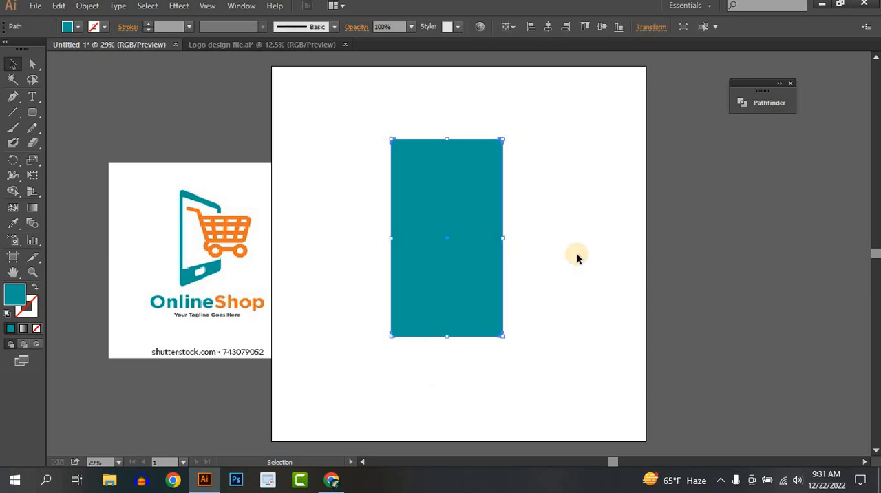
pyautogui.click(576, 252)
pyautogui.click(458, 252)
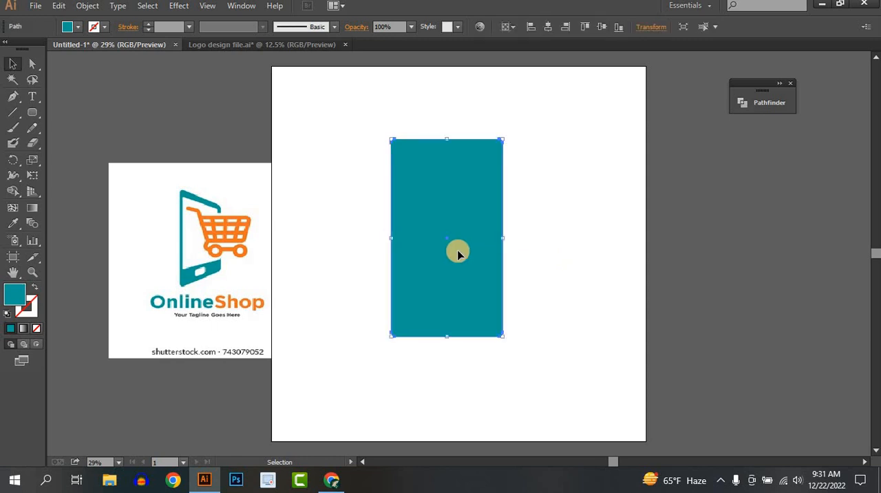
pyautogui.click(214, 263)
# Draw a rounded rectangle about 541 px wide inside the teal body as the phone screen
pyautogui.click(31, 114)
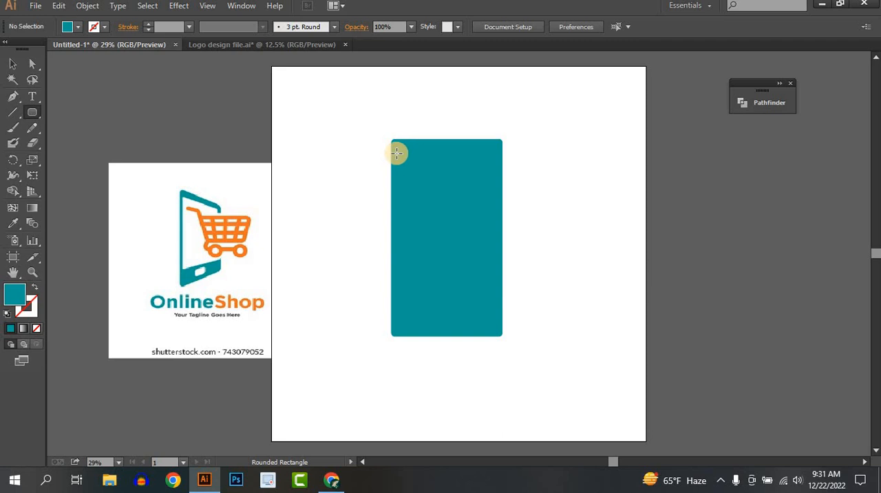
pyautogui.moveTo(397, 157); pyautogui.dragTo(498, 315)
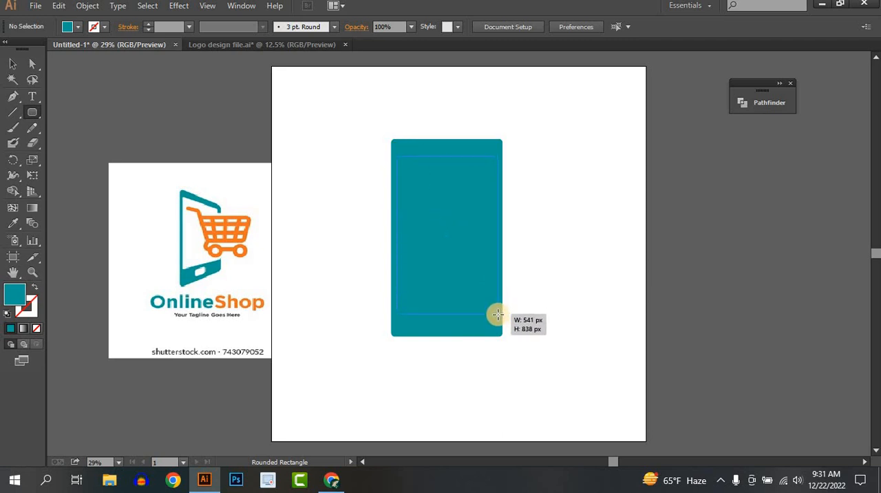
pyautogui.moveTo(498, 311); pyautogui.dragTo(499, 312)
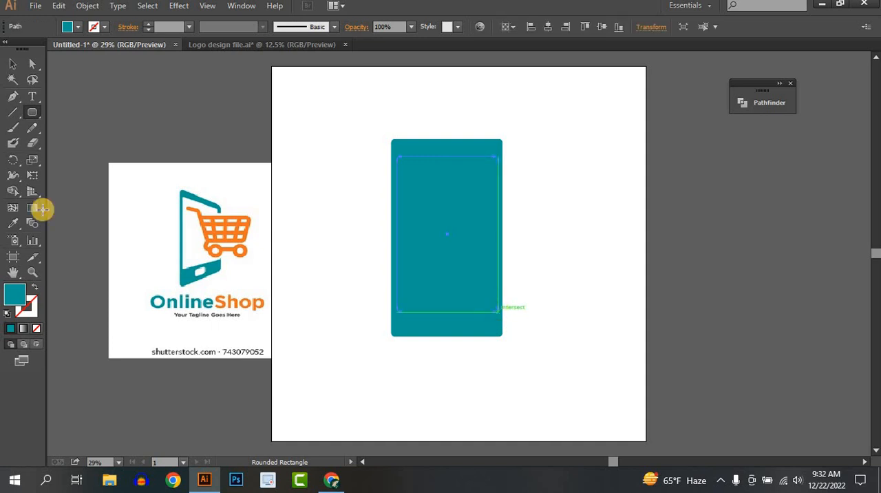
# Fill the inner screen rectangle with the white sampled from the reference logo
pyautogui.click(12, 223)
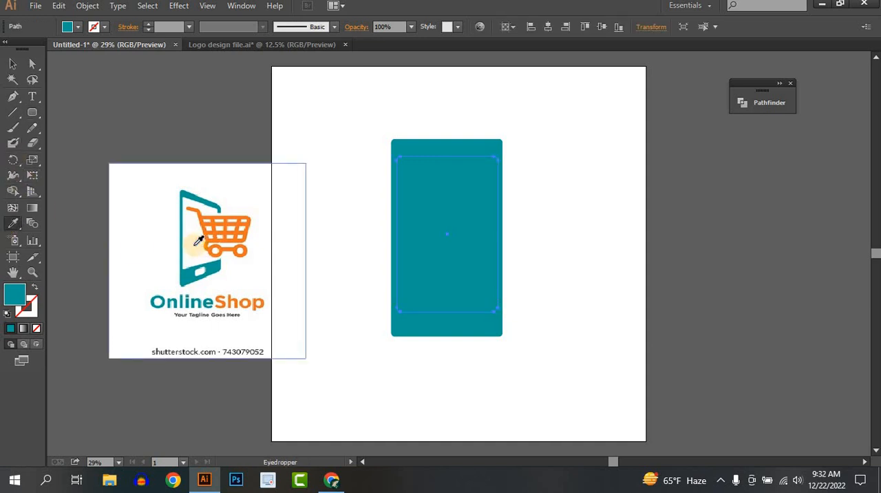
pyautogui.click(192, 252)
pyautogui.click(11, 64)
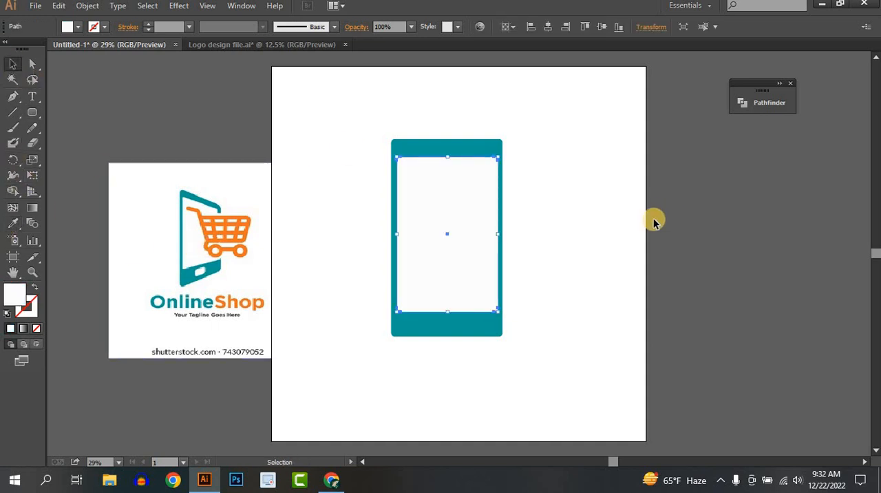
pyautogui.click(655, 220)
pyautogui.moveTo(550, 196); pyautogui.dragTo(386, 350)
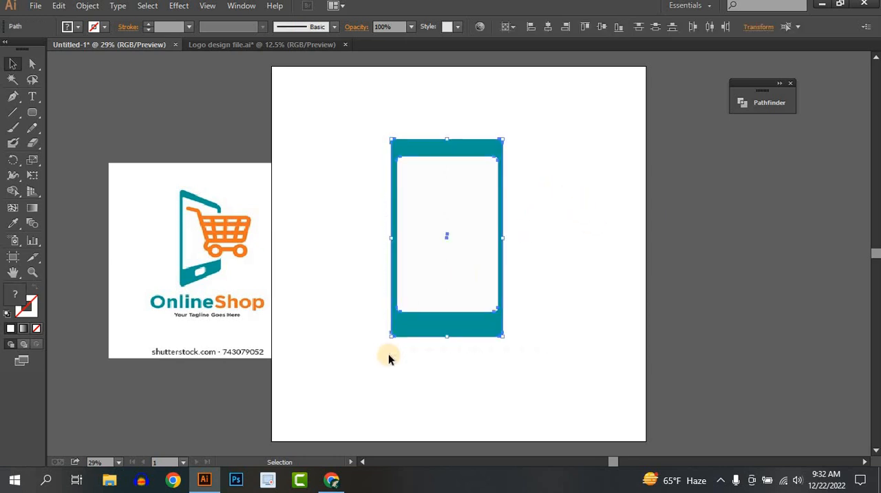
pyautogui.click(386, 350)
# Draw a small white rounded rectangle in the teal strip below the screen as the home button
pyautogui.click(32, 112)
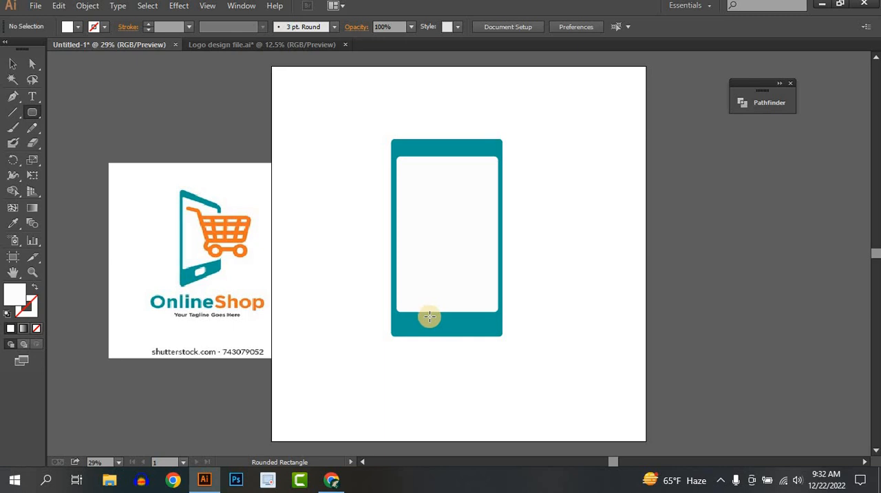
pyautogui.moveTo(432, 317); pyautogui.dragTo(463, 329)
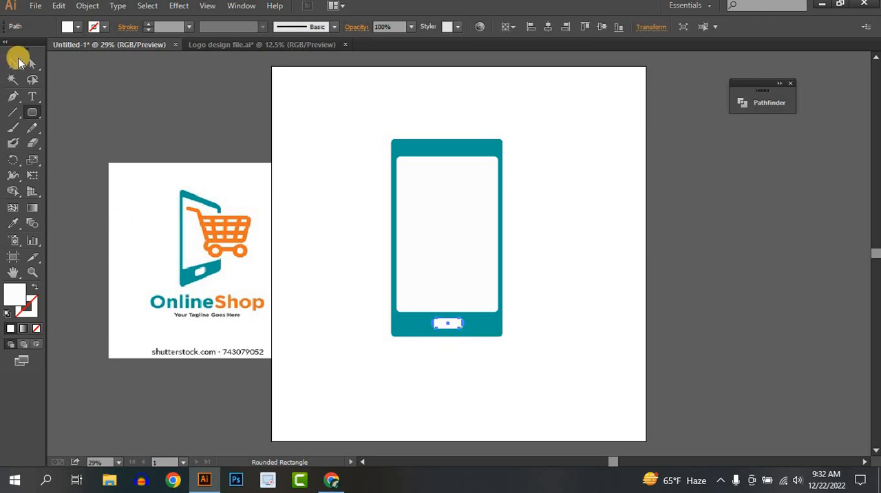
pyautogui.click(16, 62)
# Center the body, screen and home button horizontally on the artboard and group them
pyautogui.moveTo(584, 207); pyautogui.dragTo(448, 436)
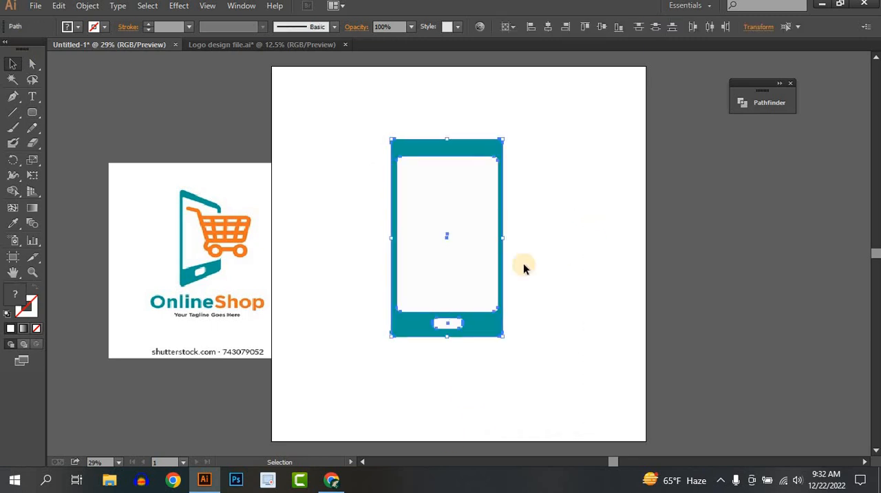
pyautogui.click(548, 27)
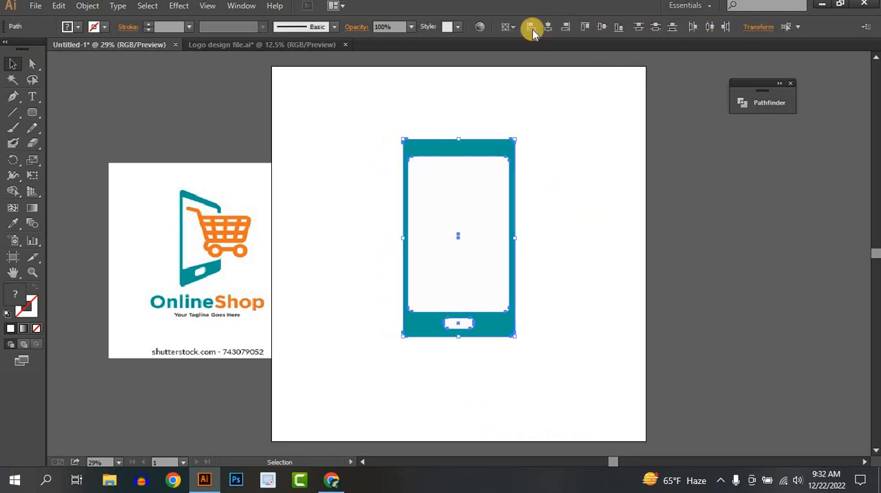
pyautogui.rightClick(513, 215)
pyautogui.rightClick(449, 223)
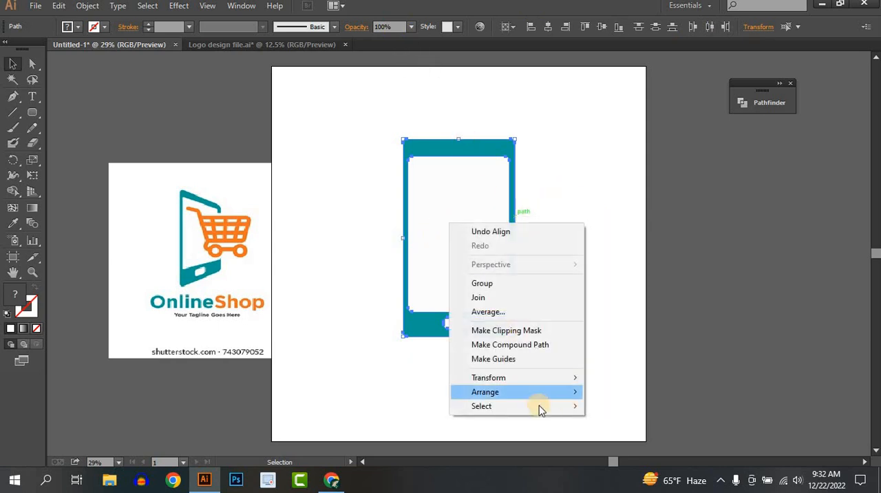
pyautogui.click(482, 287)
pyautogui.click(397, 264)
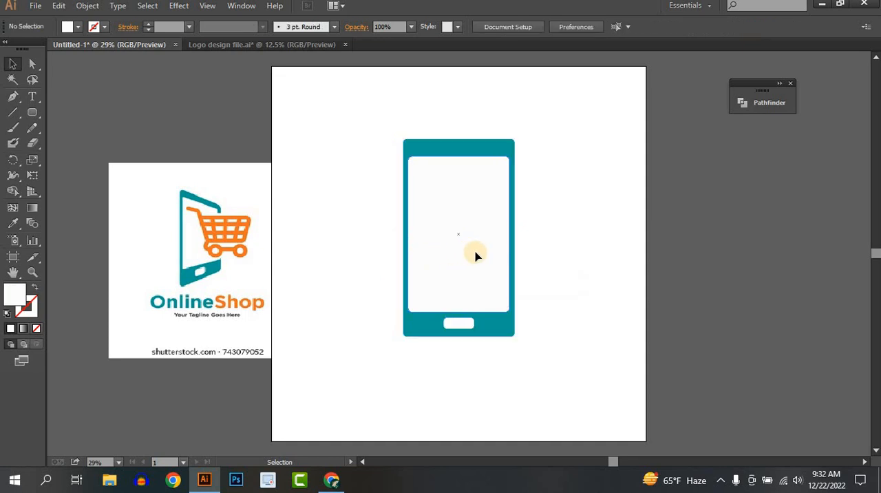
# Shift the phone group slightly left and cut the screen and home button out of its teal body with the Shape Builder tool
pyautogui.moveTo(476, 255); pyautogui.dragTo(449, 255)
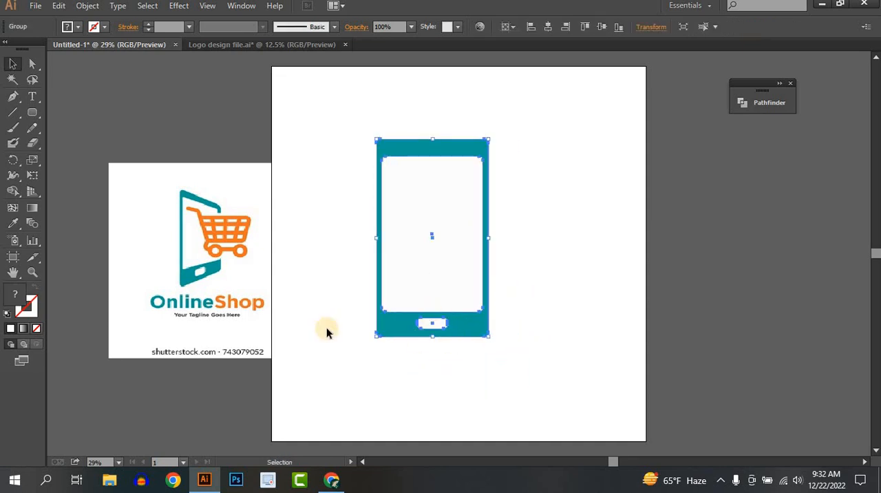
pyautogui.click(12, 193)
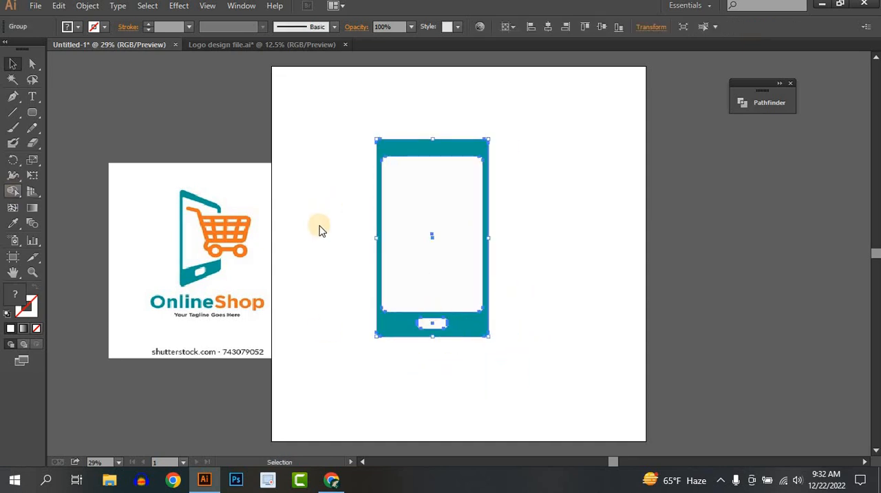
pyautogui.click(15, 194)
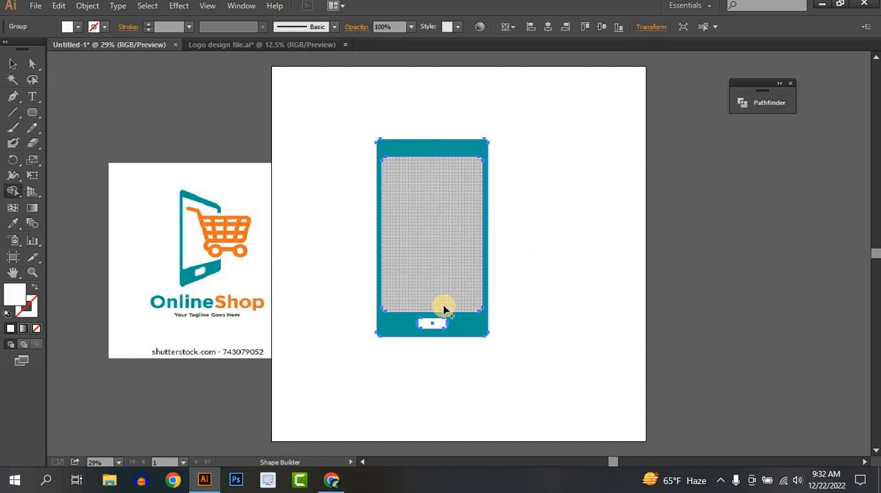
pyautogui.click(434, 327)
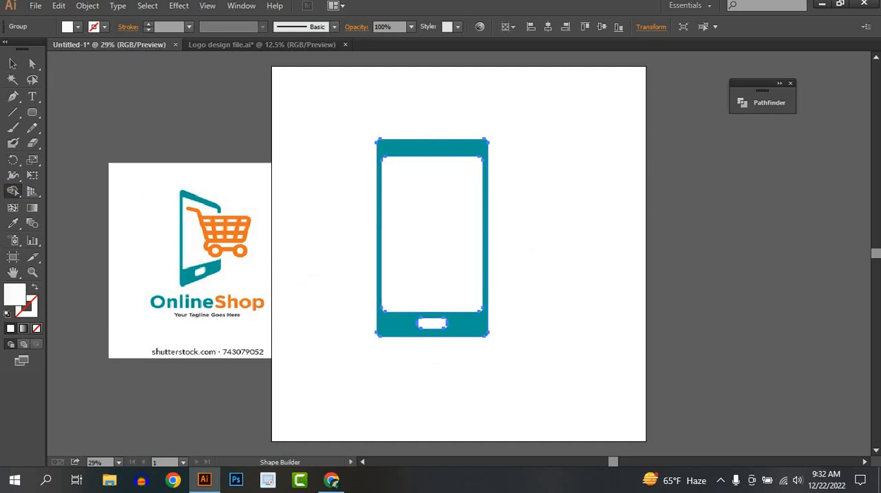
pyautogui.click(12, 64)
pyautogui.click(480, 243)
pyautogui.click(585, 303)
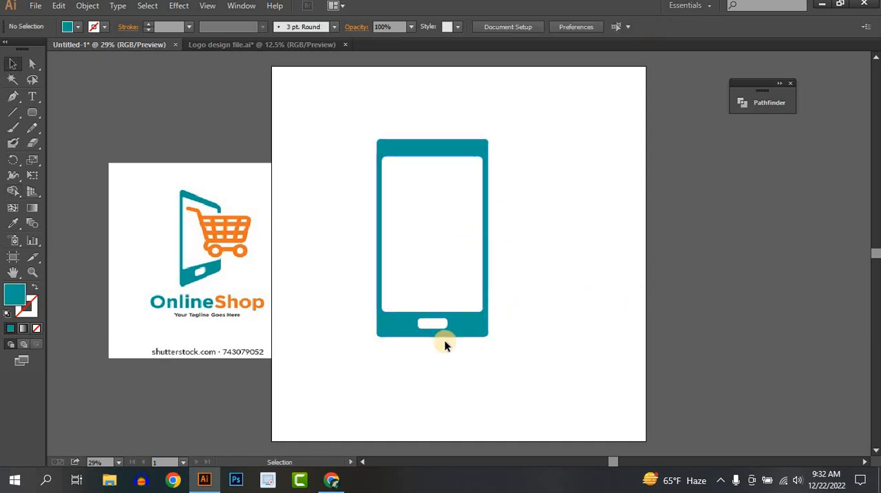
# Reposition the cut-out phone slightly lower near the middle of the artboard
pyautogui.moveTo(469, 323); pyautogui.dragTo(555, 318)
pyautogui.click(555, 318)
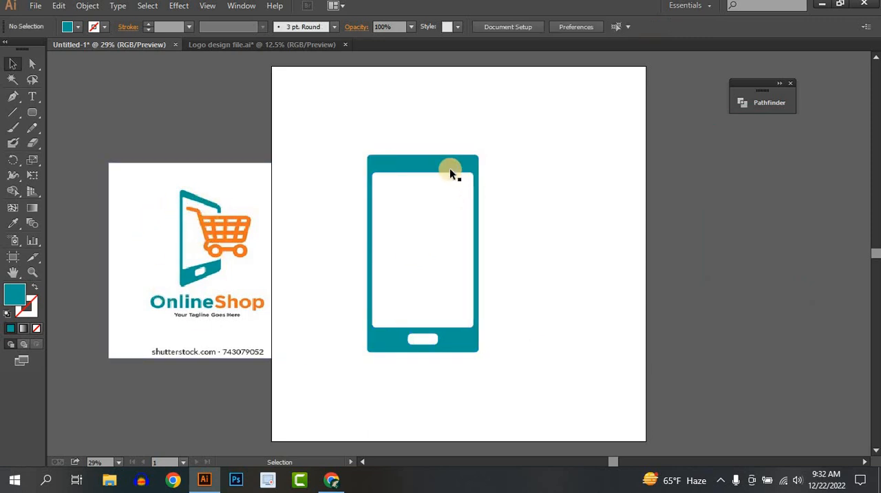
pyautogui.moveTo(449, 168); pyautogui.dragTo(467, 185)
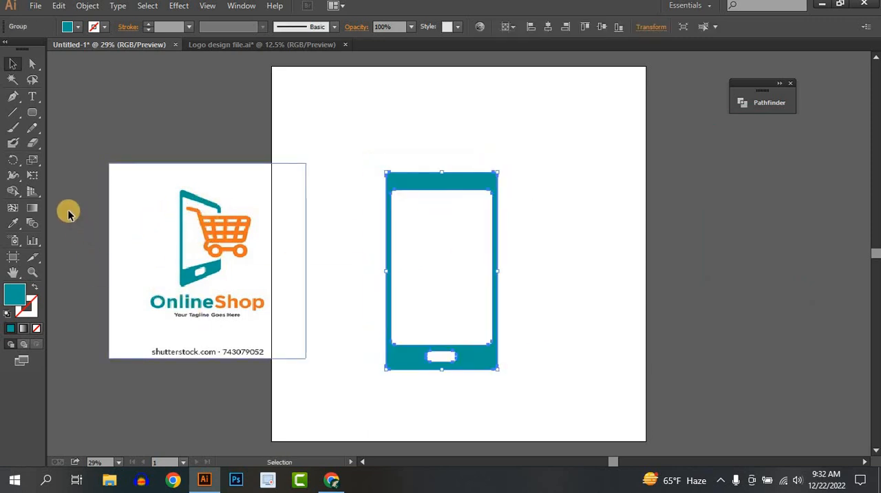
# Apply a Free Transform perspective distortion to the phone, shortening its right edge symmetrically at the upper and lower corners
pyautogui.click(31, 177)
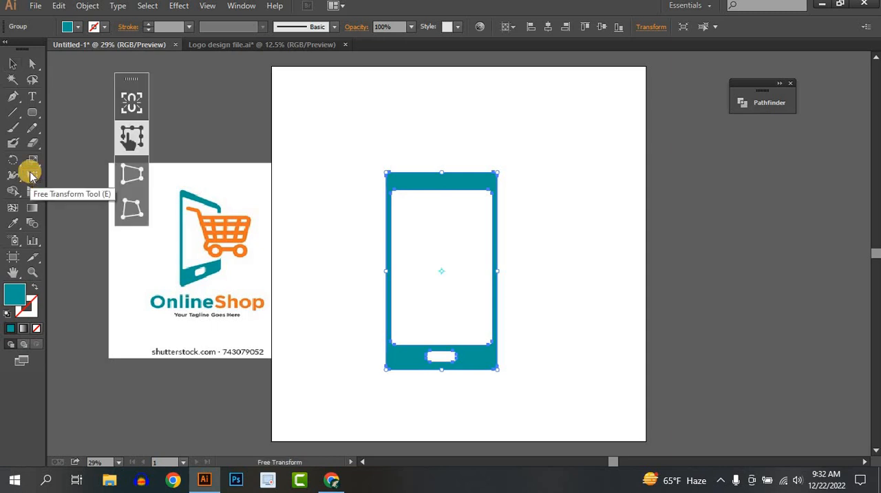
pyautogui.click(132, 173)
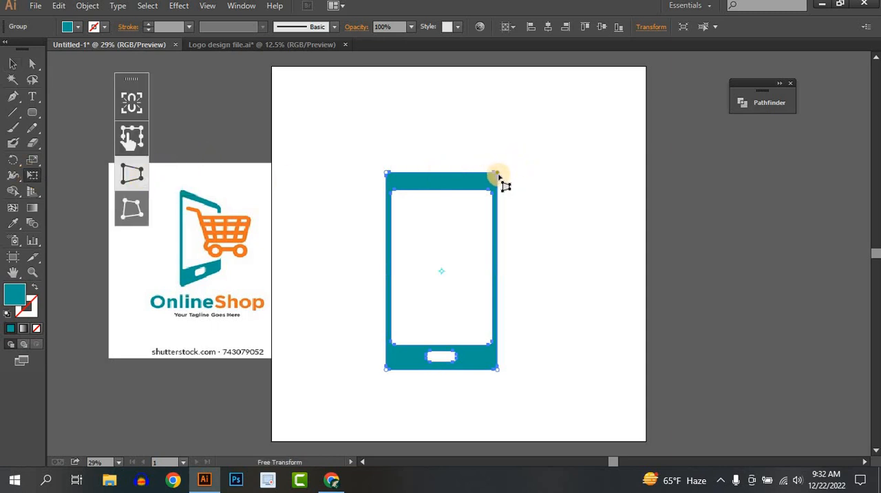
pyautogui.moveTo(499, 178); pyautogui.dragTo(509, 196)
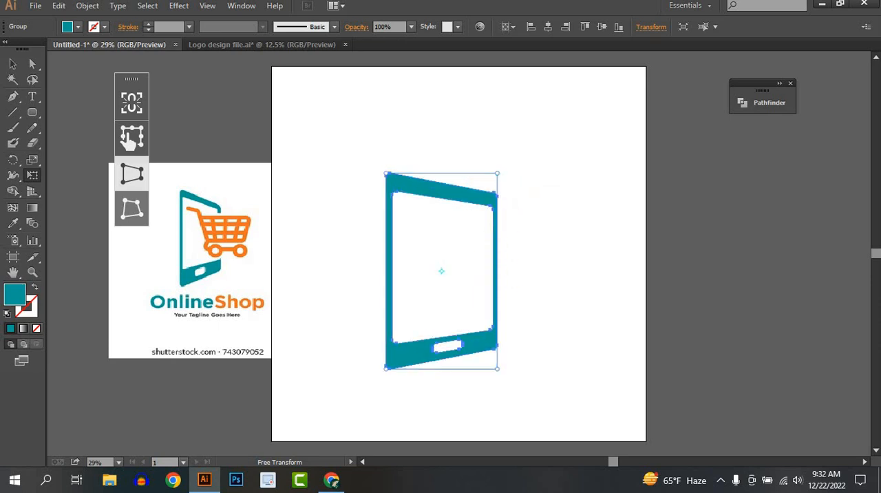
pyautogui.click(12, 64)
pyautogui.click(586, 257)
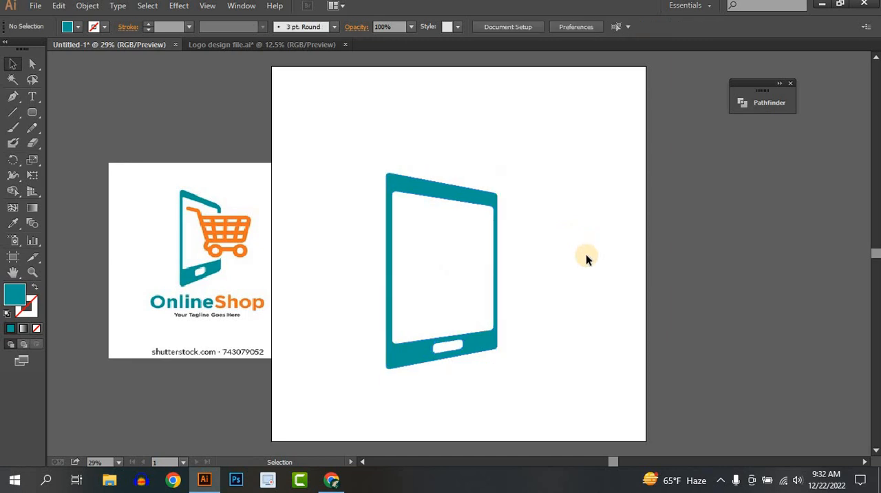
# Narrow the perspective phone slightly and move it up and to the left on the artboard
pyautogui.moveTo(466, 346); pyautogui.dragTo(386, 227)
pyautogui.moveTo(471, 146); pyautogui.dragTo(453, 162)
pyautogui.click(553, 204)
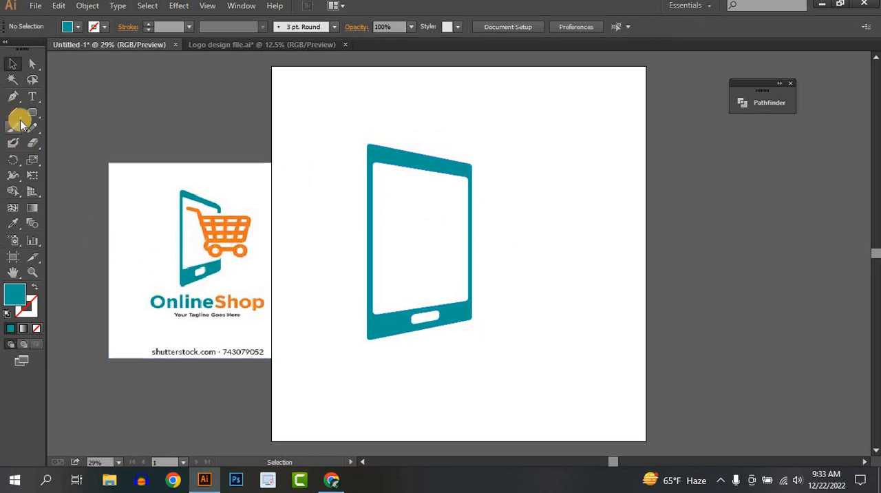
# Draw a closed four-sided Pen shape over the middle of the phone's right edge, its lower side following the screen's bottom edge
pyautogui.press('p')
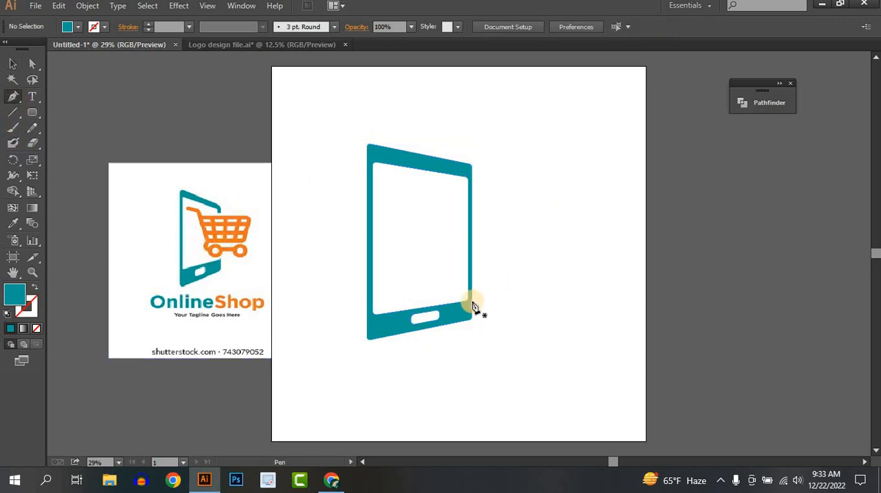
pyautogui.scroll(5, 472, 307)
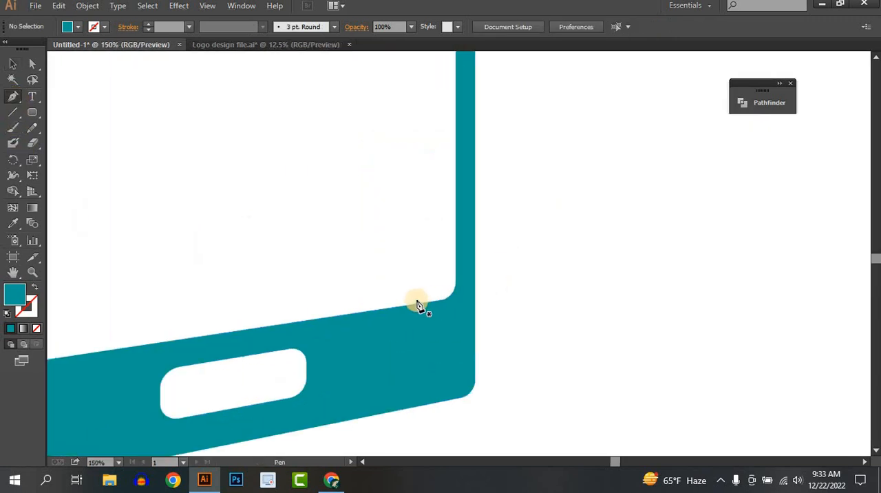
pyautogui.click(353, 314)
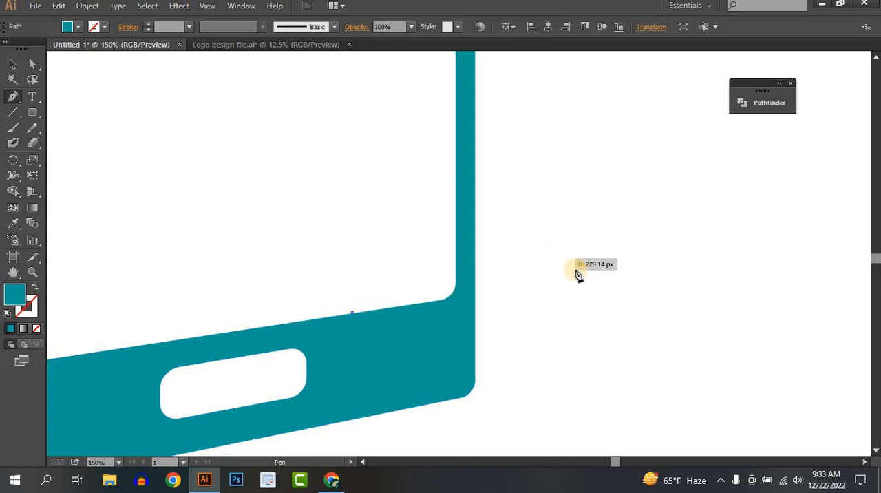
pyautogui.moveTo(602, 272); pyautogui.dragTo(625, 266)
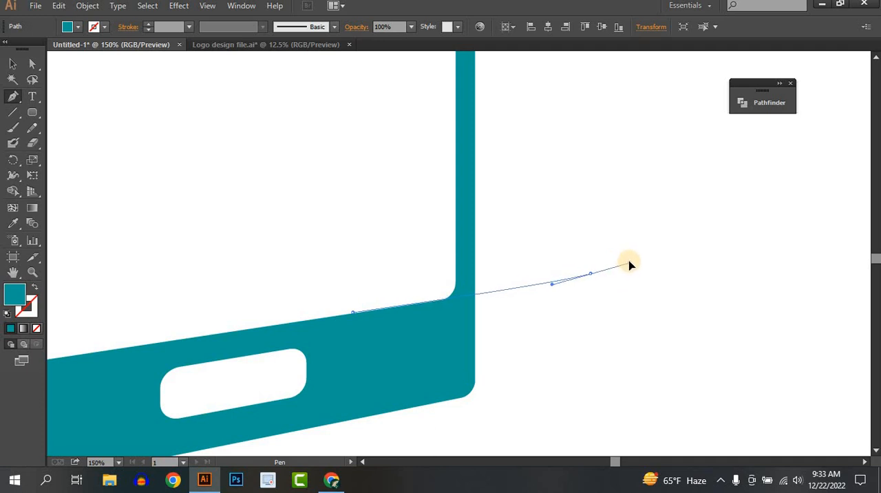
pyautogui.moveTo(630, 266); pyautogui.dragTo(590, 276)
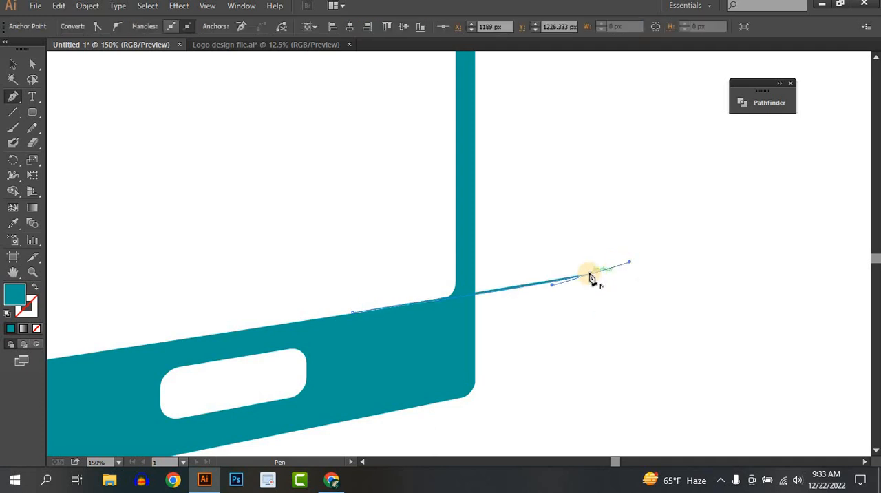
pyautogui.scroll(-4, 591, 275)
pyautogui.scroll(1, 590, 274)
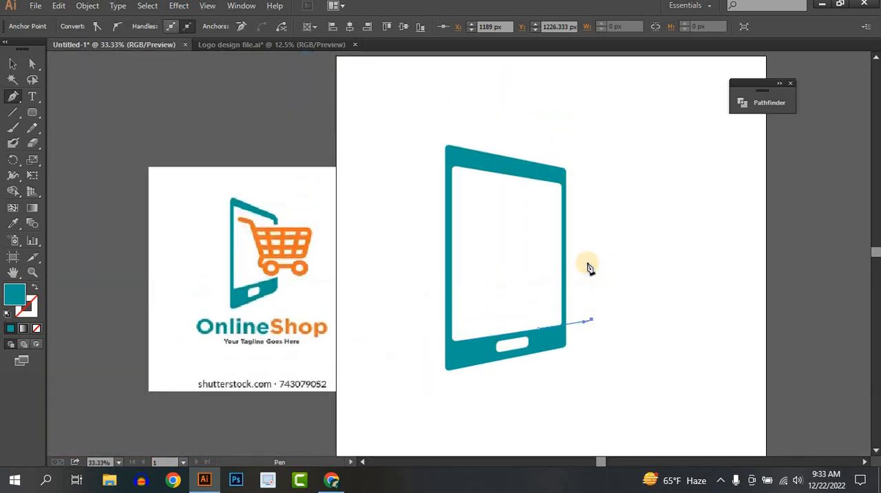
pyautogui.click(592, 201)
pyautogui.click(535, 197)
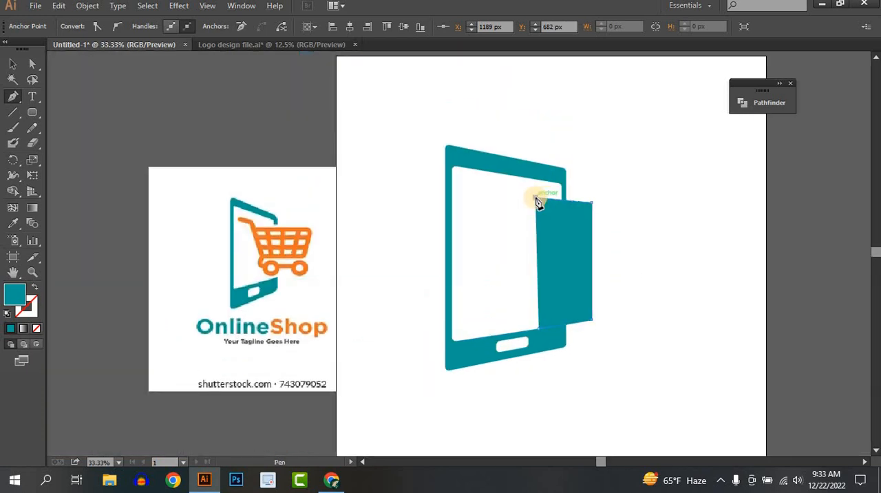
pyautogui.click(540, 330)
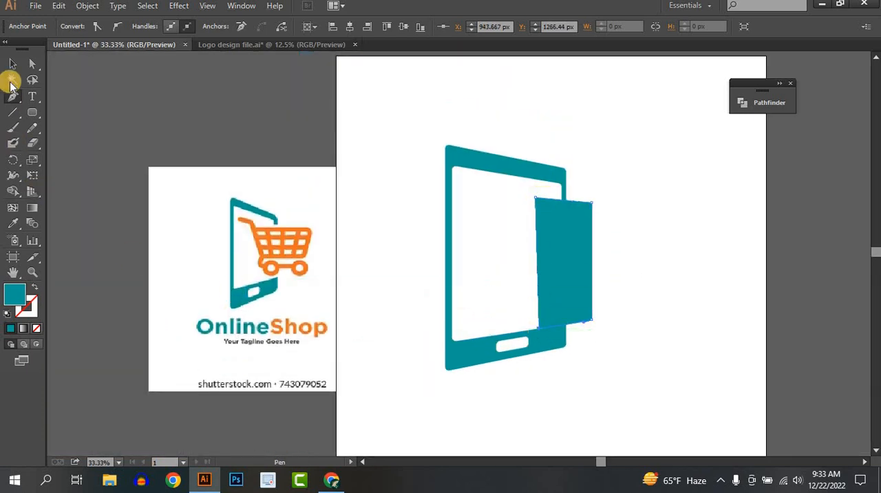
# Cut the four-sided shape and the frame section beneath it out of the phone's right side with the Shape Builder tool
pyautogui.click(11, 66)
pyautogui.click(727, 274)
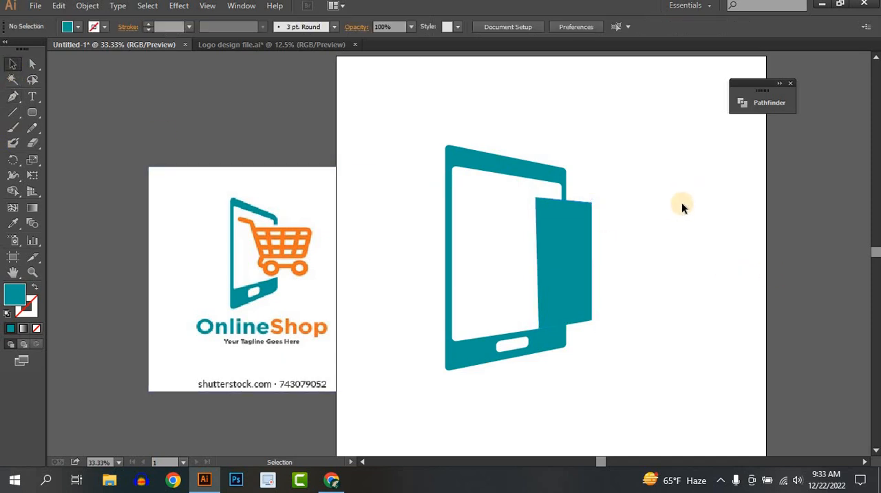
pyautogui.moveTo(684, 193); pyautogui.dragTo(557, 416)
pyautogui.click(13, 191)
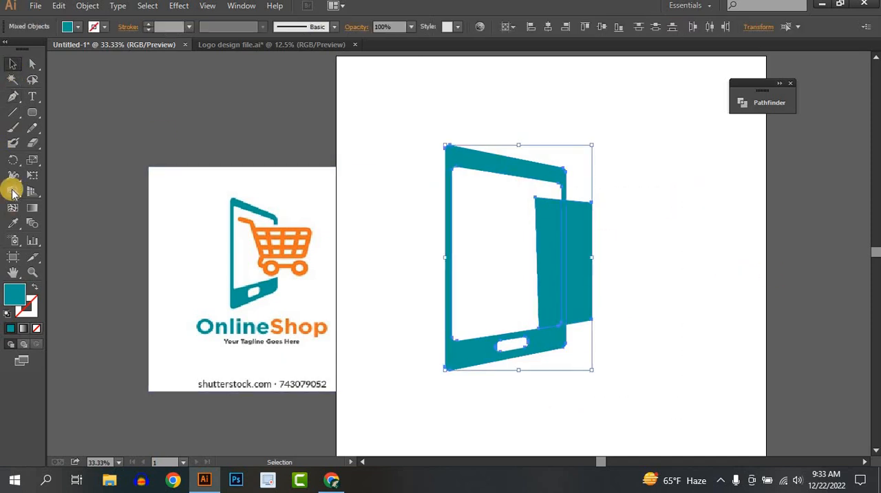
pyautogui.moveTo(512, 279); pyautogui.dragTo(596, 280)
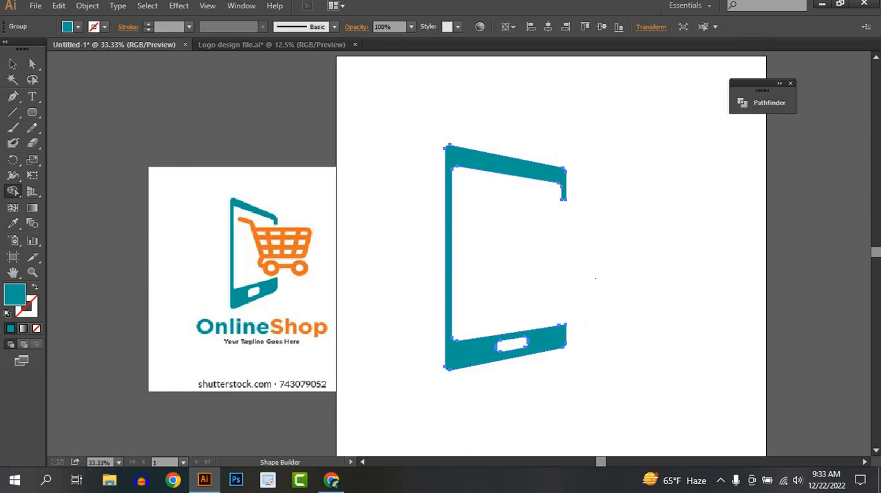
pyautogui.click(15, 62)
pyautogui.click(760, 307)
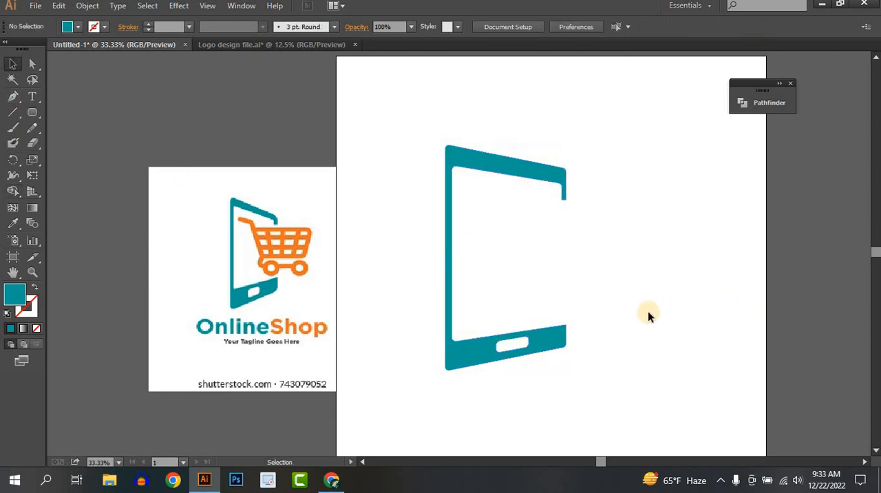
# Create a 492 × 393 px rounded rectangle with a 40 px corner radius, starting at the phone's open right edge
pyautogui.moveTo(616, 313); pyautogui.dragTo(577, 315)
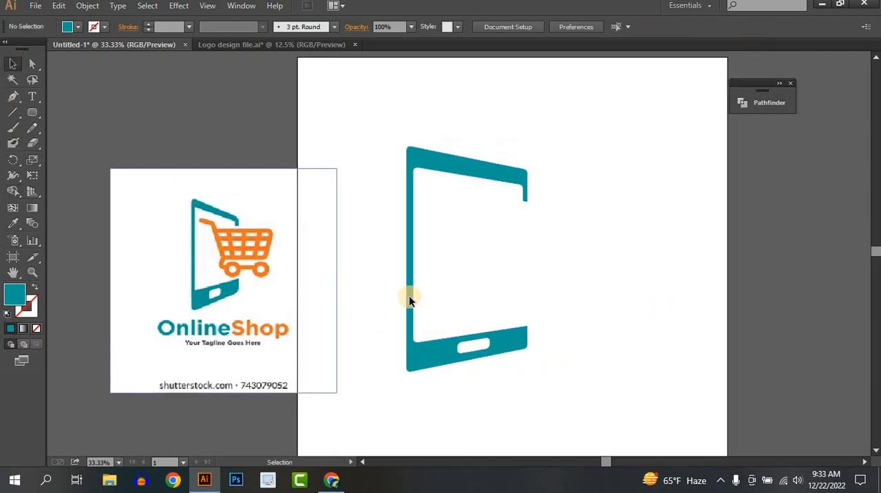
pyautogui.moveTo(468, 291); pyautogui.dragTo(438, 291)
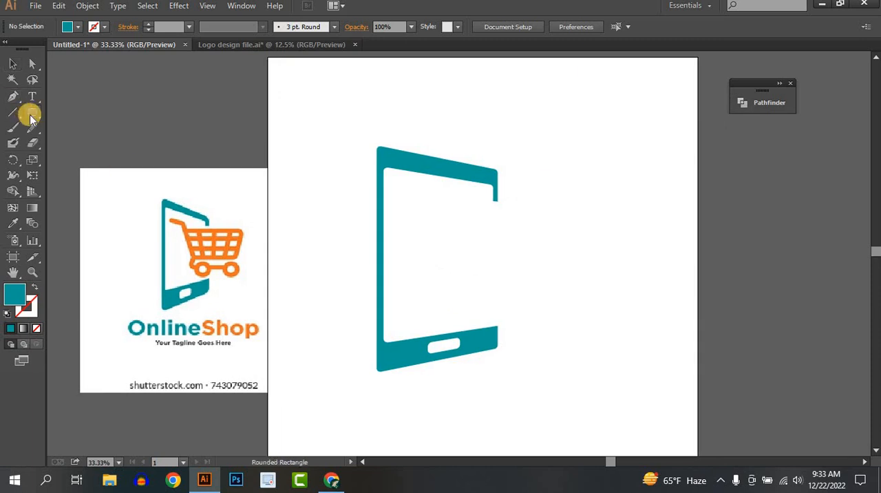
pyautogui.moveTo(30, 119); pyautogui.dragTo(103, 126)
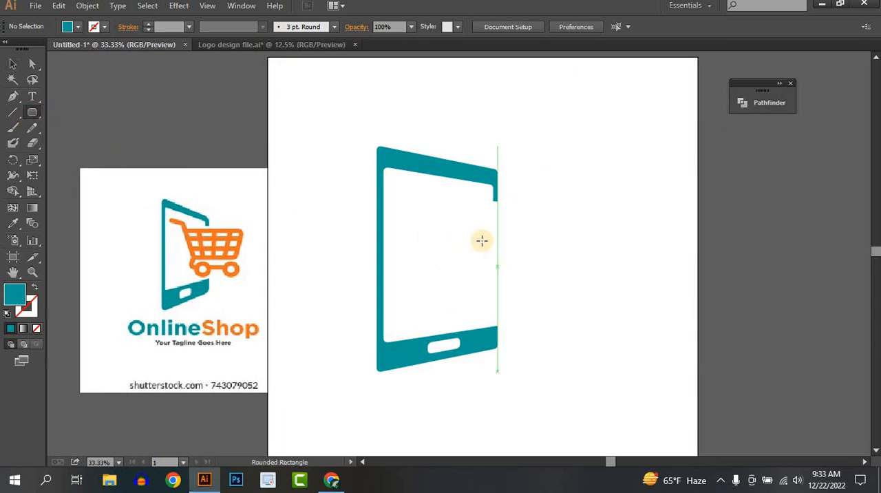
pyautogui.moveTo(446, 221); pyautogui.dragTo(551, 305)
pyautogui.hotkey('ctrl', 'z')
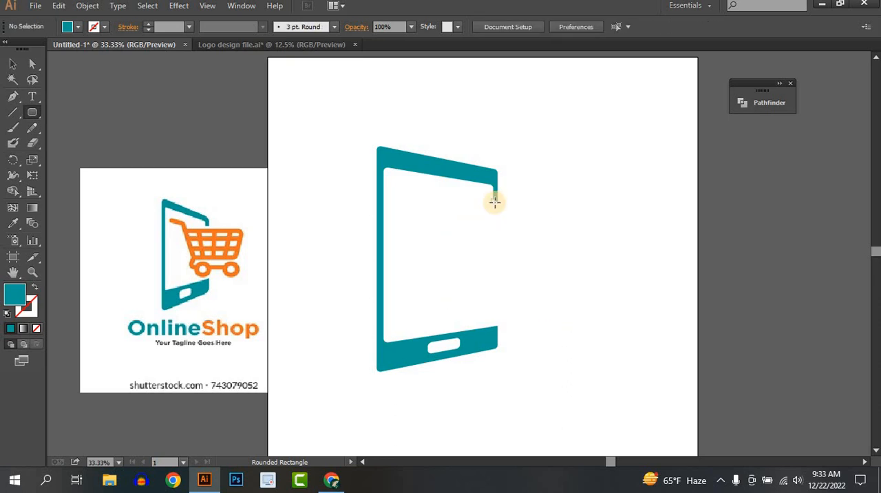
pyautogui.click(494, 201)
pyautogui.doubleClick(480, 246)
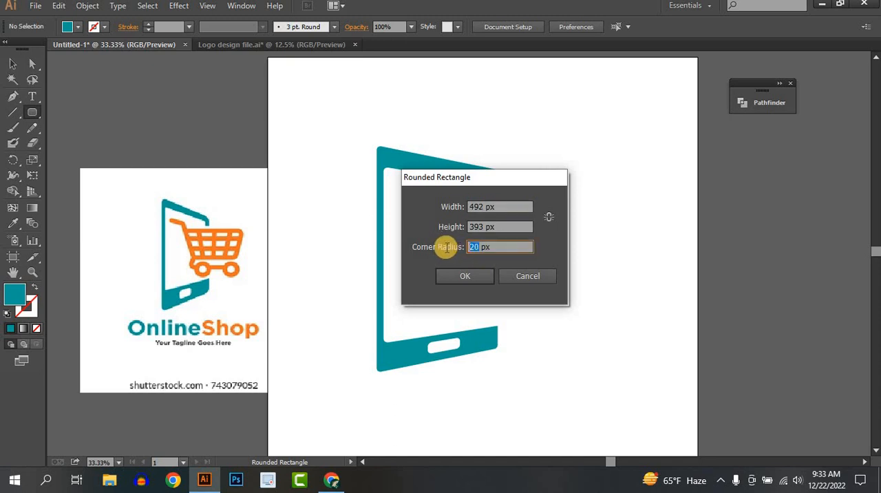
pyautogui.write('40')
pyautogui.click(463, 274)
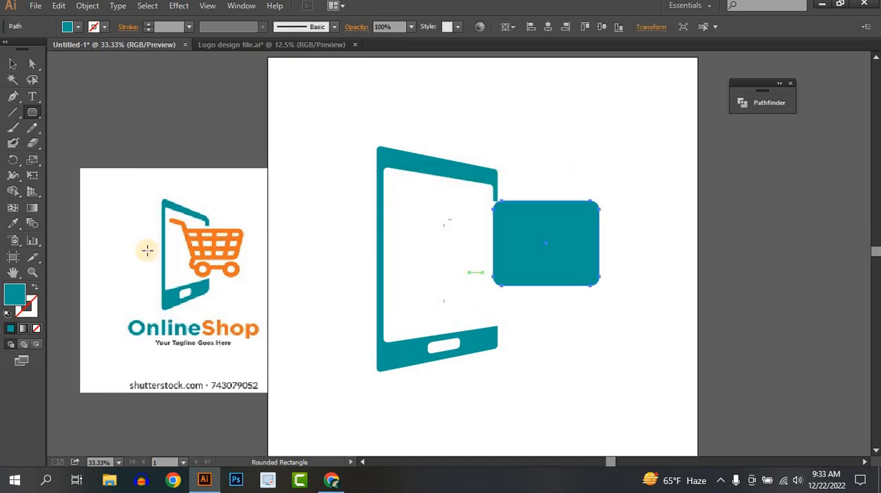
# Move the rounded rectangle across the gap in the phone's right edge and reduce its height slightly
pyautogui.click(13, 65)
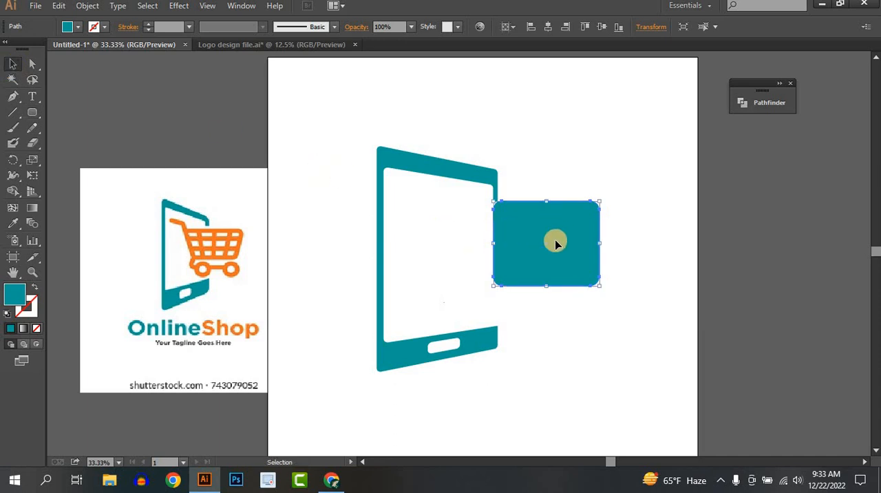
pyautogui.moveTo(550, 241); pyautogui.dragTo(508, 244)
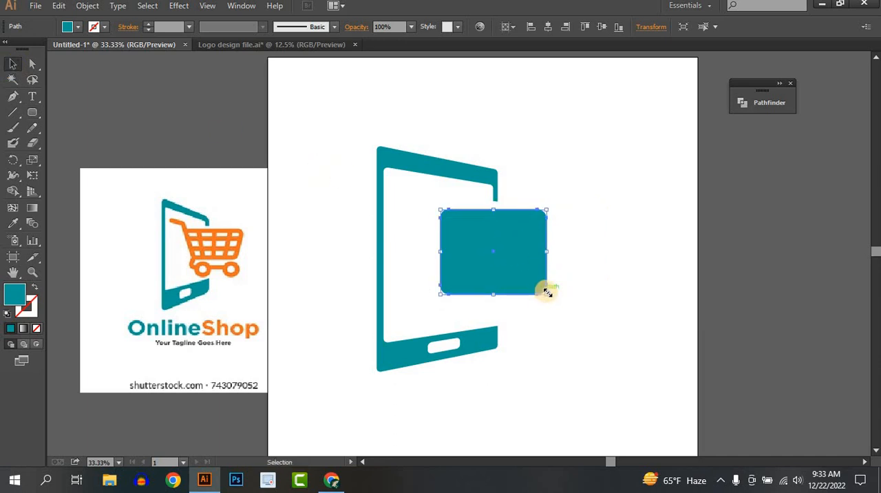
pyautogui.moveTo(547, 292); pyautogui.dragTo(545, 287)
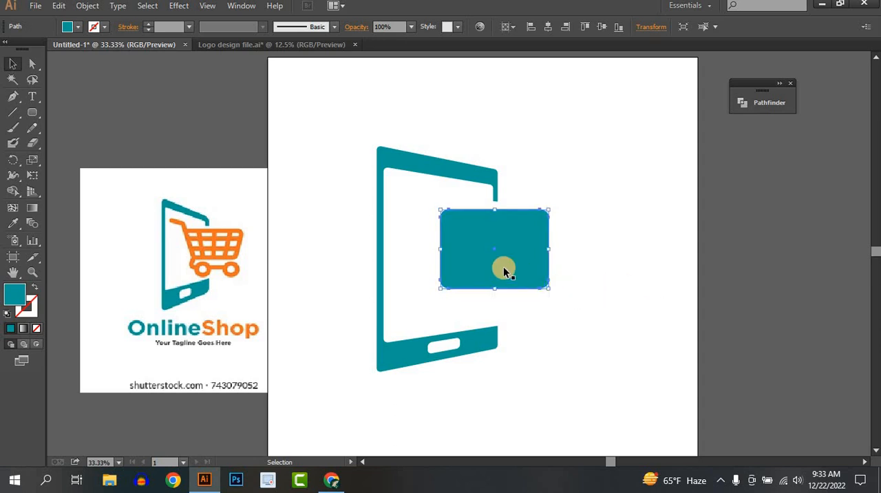
pyautogui.moveTo(503, 267); pyautogui.dragTo(500, 271)
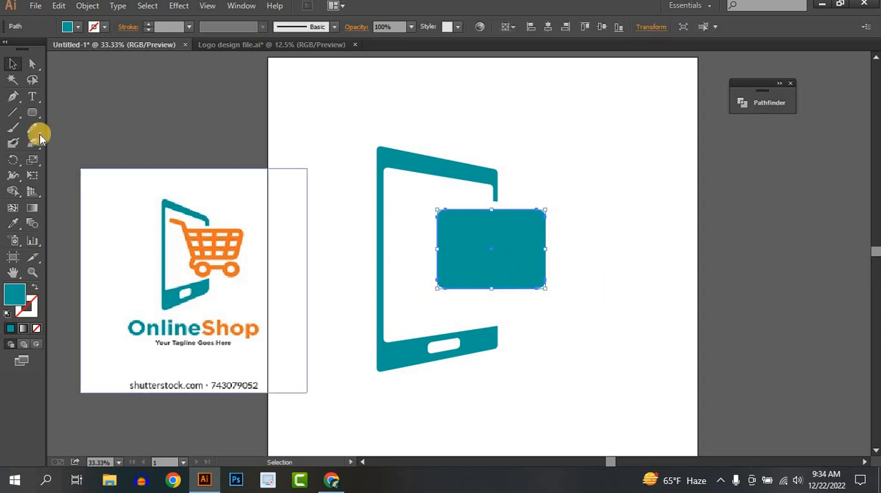
# Apply a Free Transform perspective distortion to the rounded rectangle, narrowing its bottom edge symmetrically into a basket shape
pyautogui.click(30, 171)
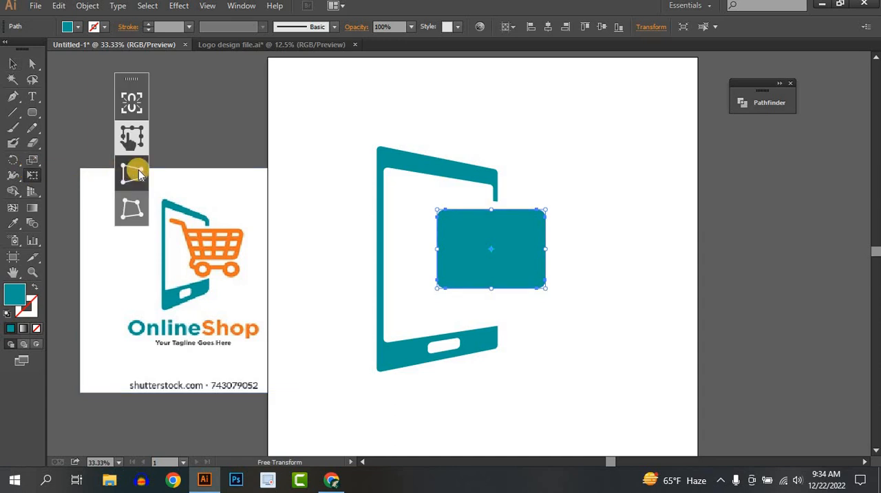
pyautogui.click(131, 173)
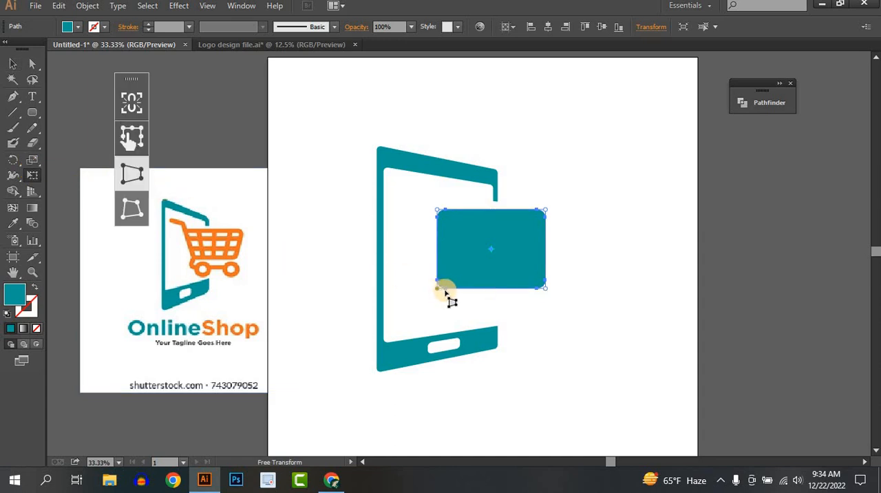
pyautogui.moveTo(445, 291); pyautogui.dragTo(451, 295)
pyautogui.click(12, 64)
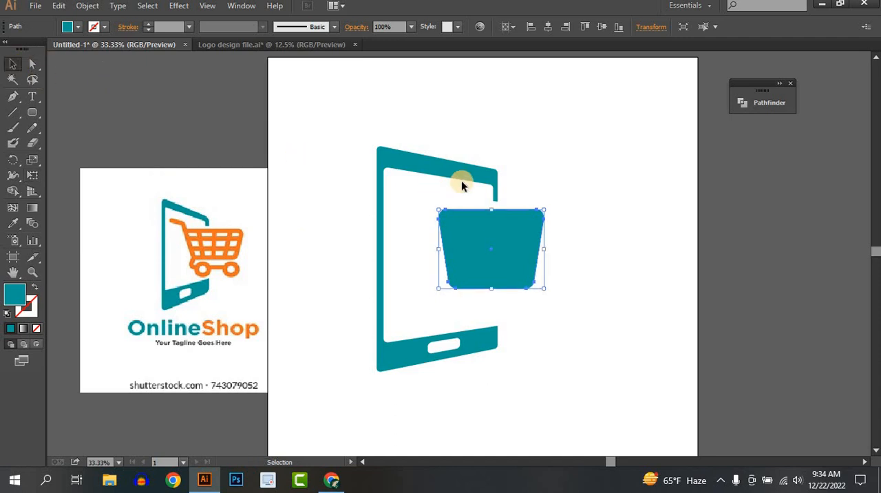
# Make the basket shape shorter and slightly wider, and shift it up a little within the phone's gap
pyautogui.moveTo(495, 216); pyautogui.dragTo(507, 230)
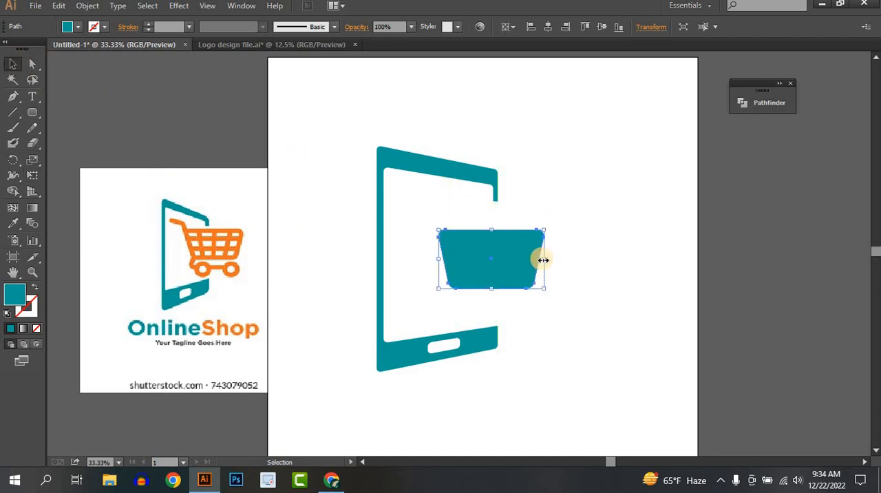
pyautogui.moveTo(544, 261); pyautogui.dragTo(513, 256)
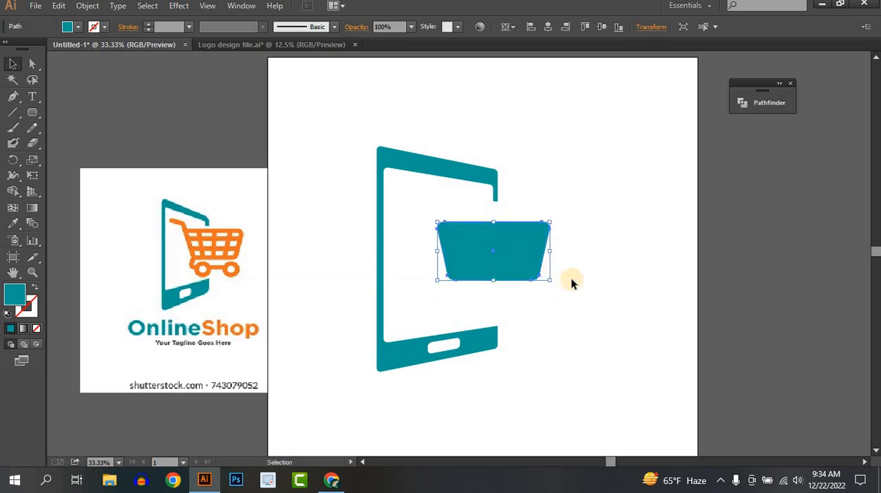
pyautogui.click(574, 281)
# Remove the basket shape's fill and give it an orange stroke, R=247 G=147 B=30
pyautogui.click(493, 262)
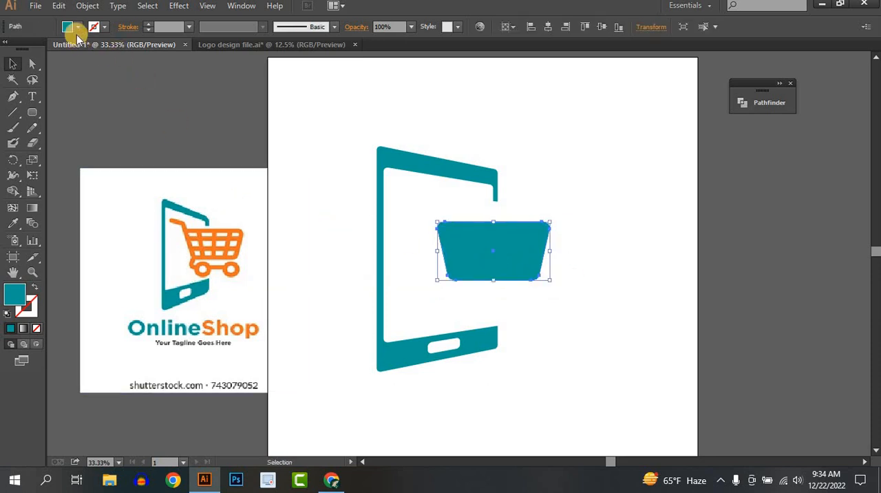
pyautogui.click(67, 26)
pyautogui.click(8, 47)
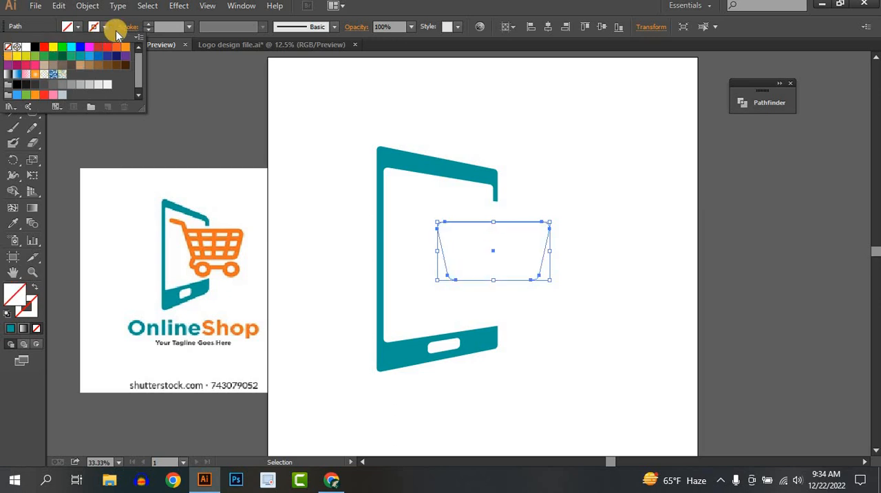
pyautogui.click(103, 28)
pyautogui.click(94, 27)
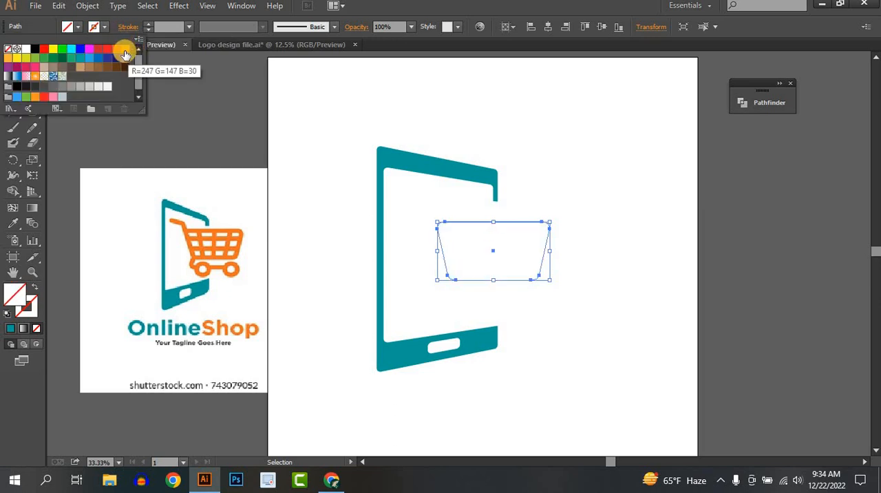
pyautogui.click(121, 48)
# Increase the basket outline's stroke weight to 27 pt
pyautogui.click(149, 26)
pyautogui.click(149, 24)
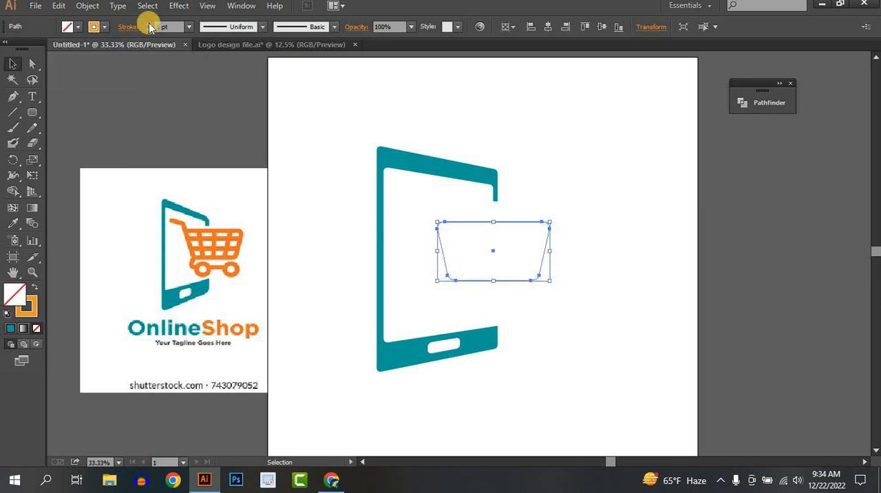
pyautogui.click(150, 24)
pyautogui.click(149, 24)
pyautogui.click(149, 24)
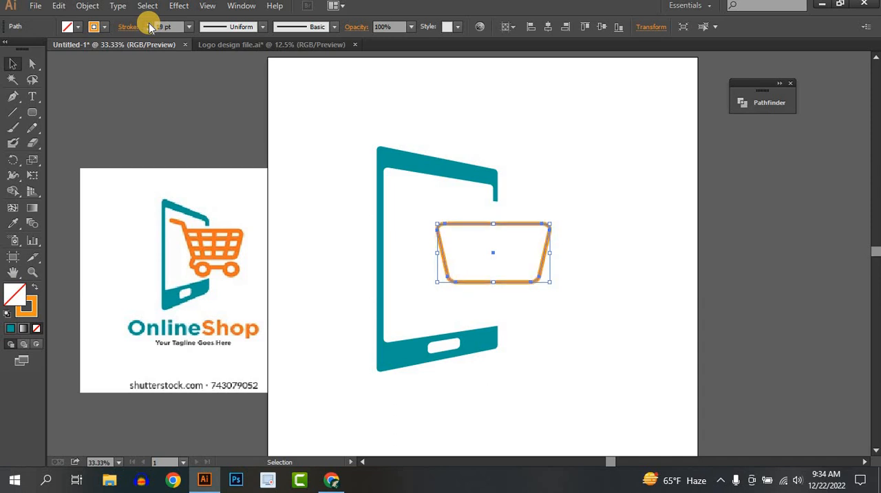
pyautogui.click(149, 24)
pyautogui.click(621, 316)
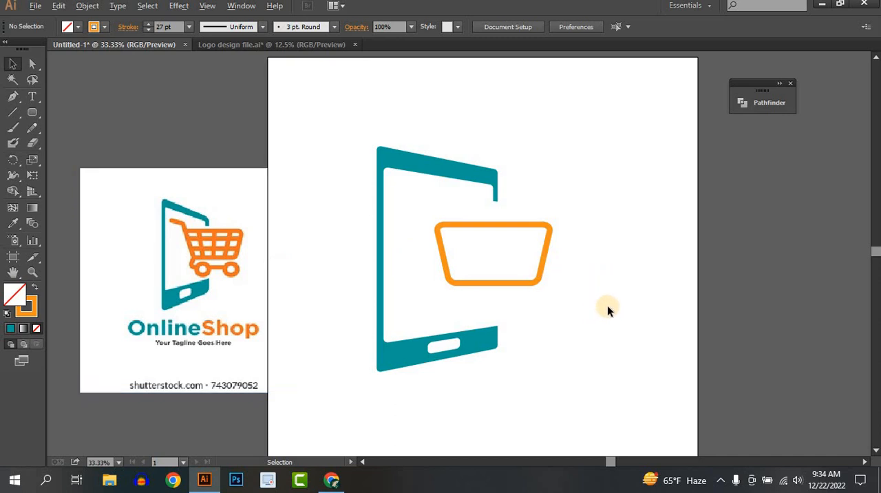
# Draw two horizontal orange lines across the basket outline with the Line Segment tool, dividing its height into three rows
pyautogui.hotkey('ctrl', '+')
pyautogui.hotkey('ctrl', '+')
pyautogui.hotkey('ctrl', '+')
pyautogui.hotkey('ctrl', '+')
pyautogui.scroll(2, 313, 146)
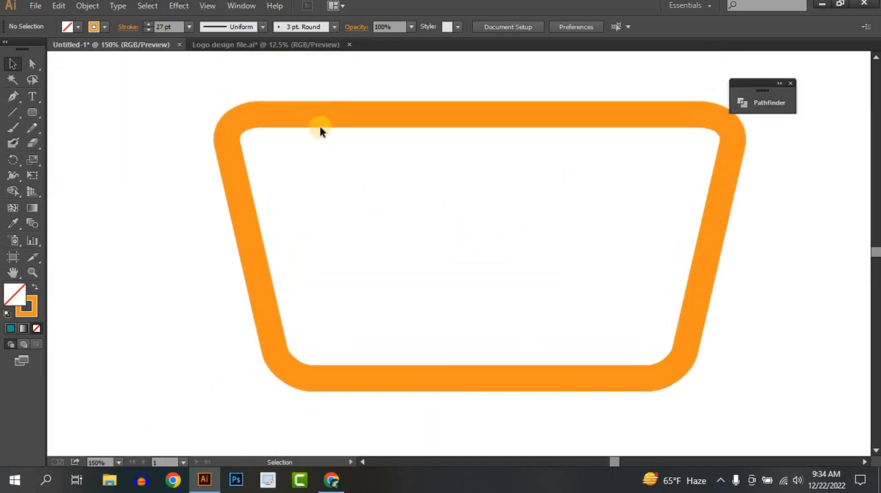
pyautogui.click(313, 115)
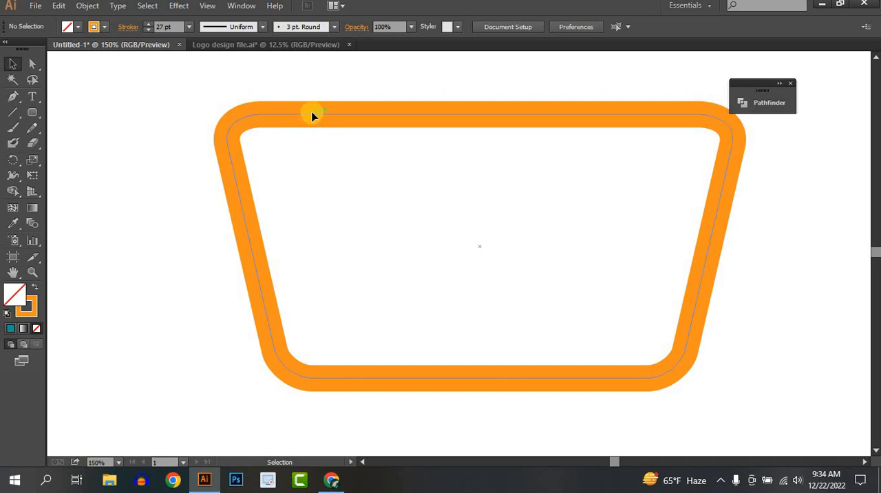
pyautogui.click(173, 160)
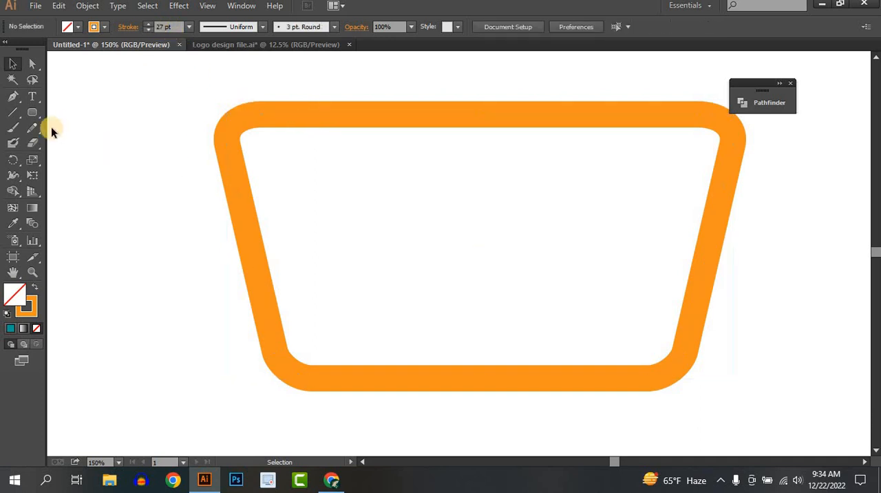
pyautogui.click(13, 111)
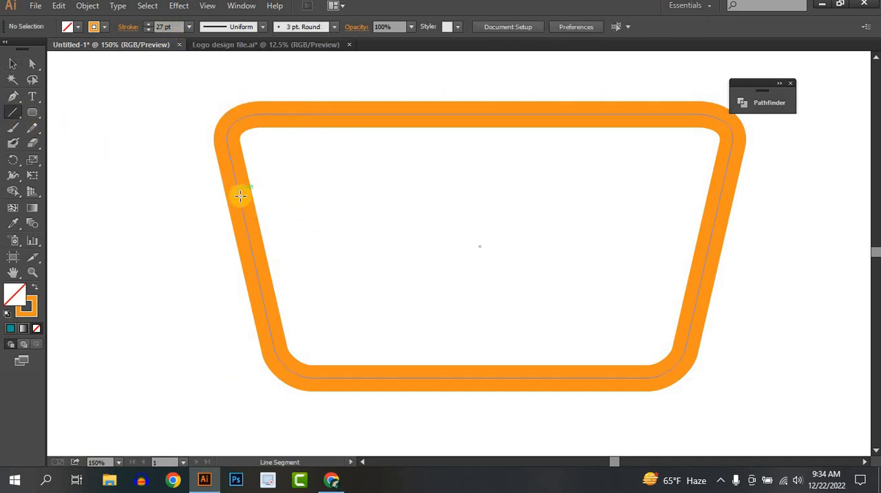
pyautogui.moveTo(238, 196); pyautogui.dragTo(722, 188)
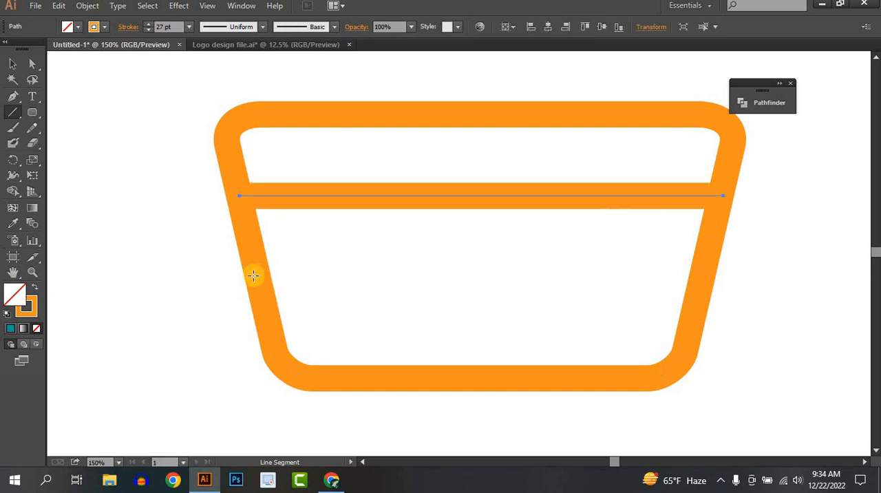
pyautogui.moveTo(260, 283); pyautogui.dragTo(701, 282)
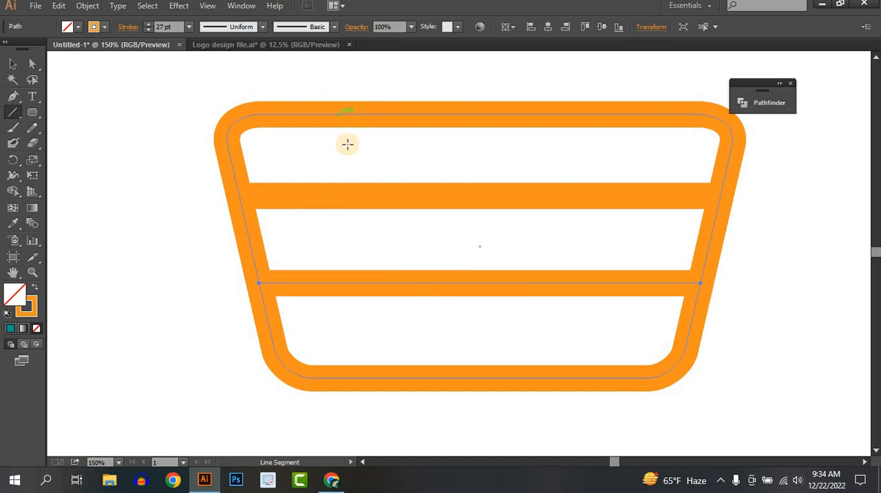
# Draw two inward-slanting lines between the basket's upper and lower edges, one in its left half and one in its right half
pyautogui.moveTo(339, 114); pyautogui.dragTo(439, 378)
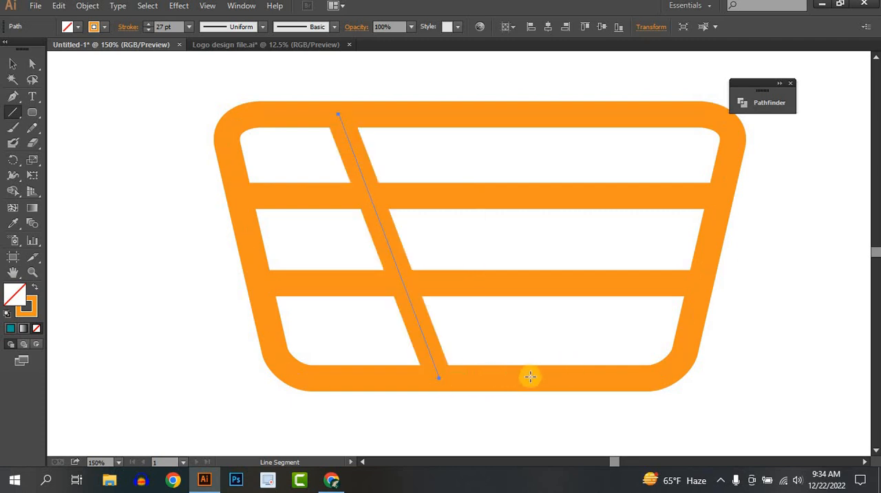
pyautogui.moveTo(536, 377); pyautogui.dragTo(583, 107)
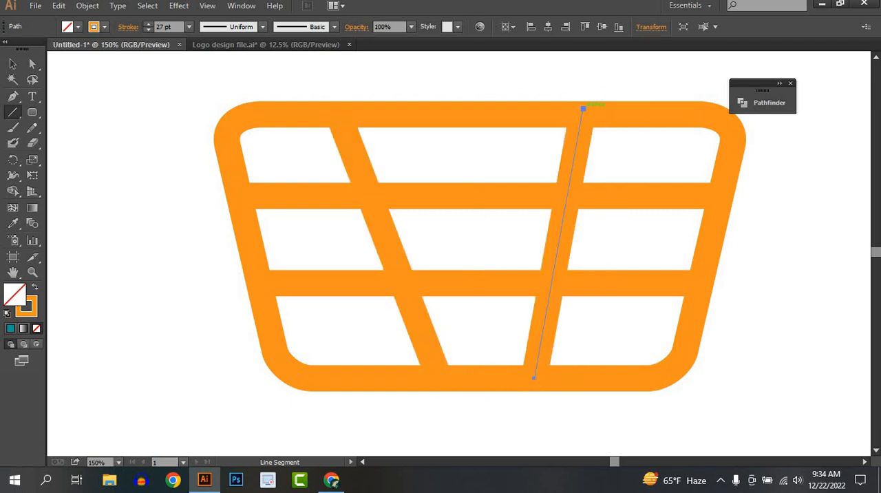
pyautogui.click(13, 63)
pyautogui.click(186, 222)
pyautogui.scroll(-4, 187, 222)
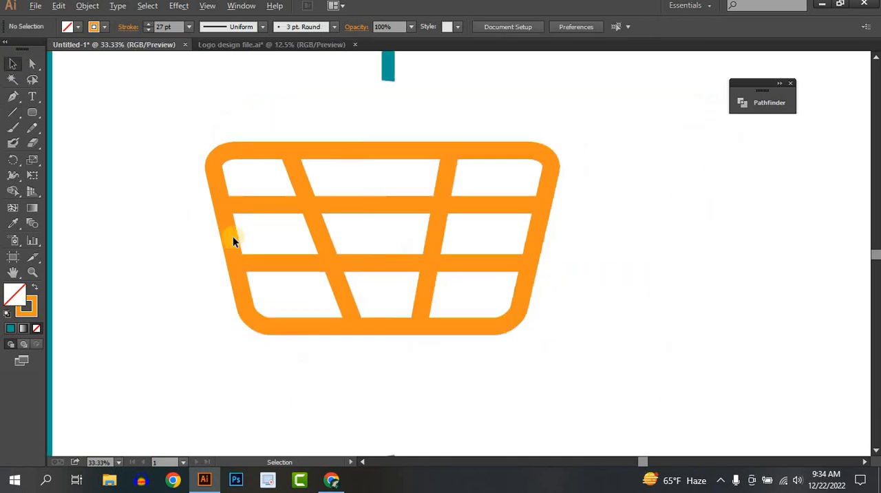
# Draw a vertical line through the basket's centre from its upper edge to its lower edge
pyautogui.moveTo(264, 268); pyautogui.dragTo(420, 296)
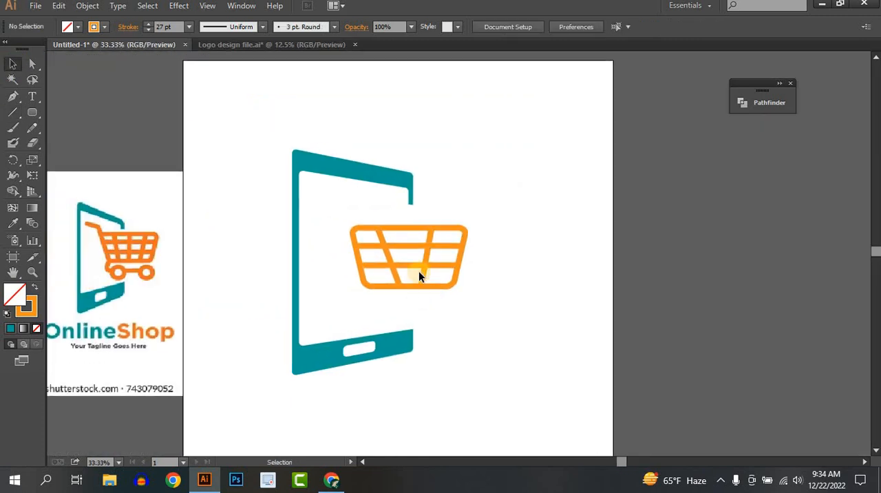
pyautogui.scroll(1, 418, 271)
pyautogui.moveTo(357, 305); pyautogui.dragTo(535, 306)
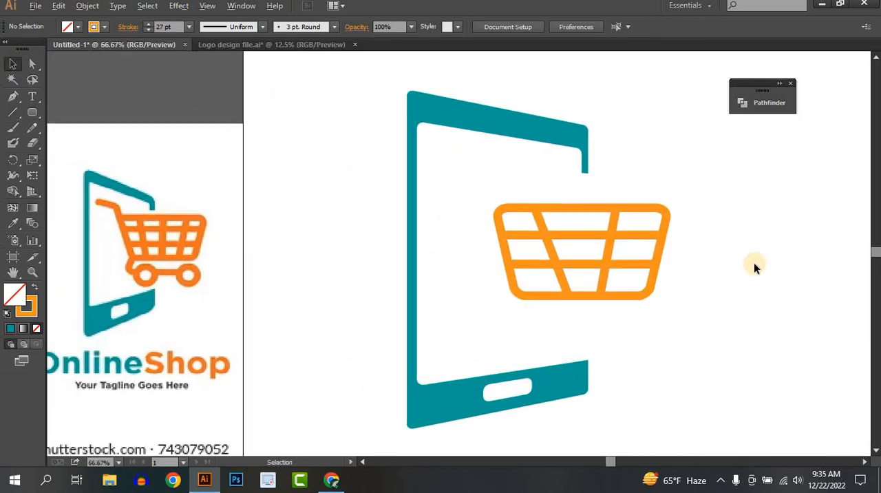
pyautogui.scroll(3, 753, 262)
pyautogui.moveTo(378, 242); pyautogui.dragTo(602, 255)
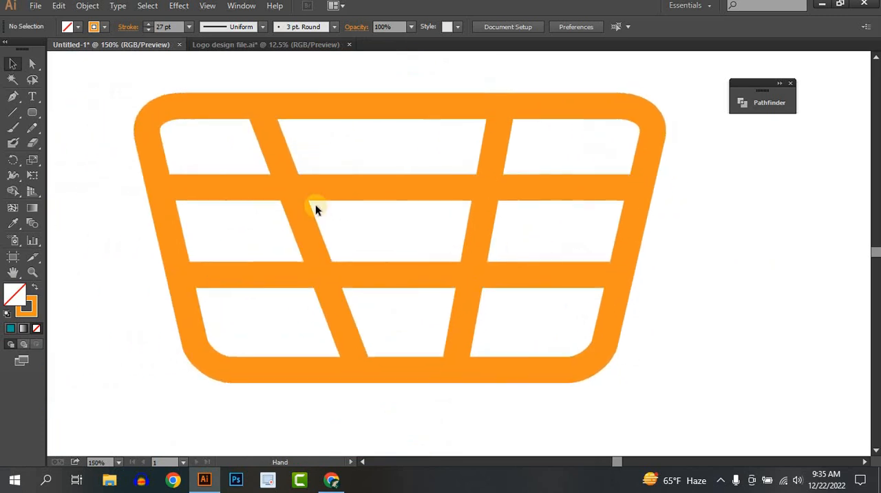
pyautogui.click(13, 112)
pyautogui.moveTo(400, 274); pyautogui.dragTo(423, 365)
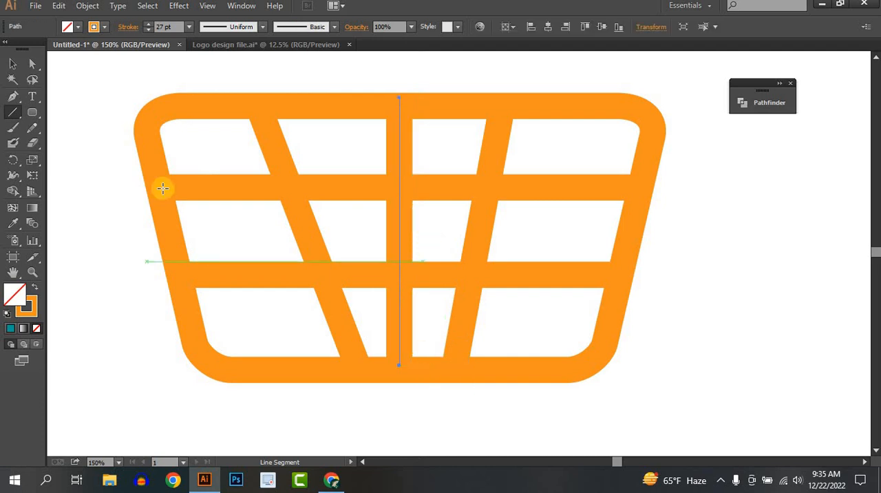
# Move the right slanted bar slightly outward, then rotate the left slanted bar steeper and shift it outward to mirror the right one
pyautogui.click(12, 64)
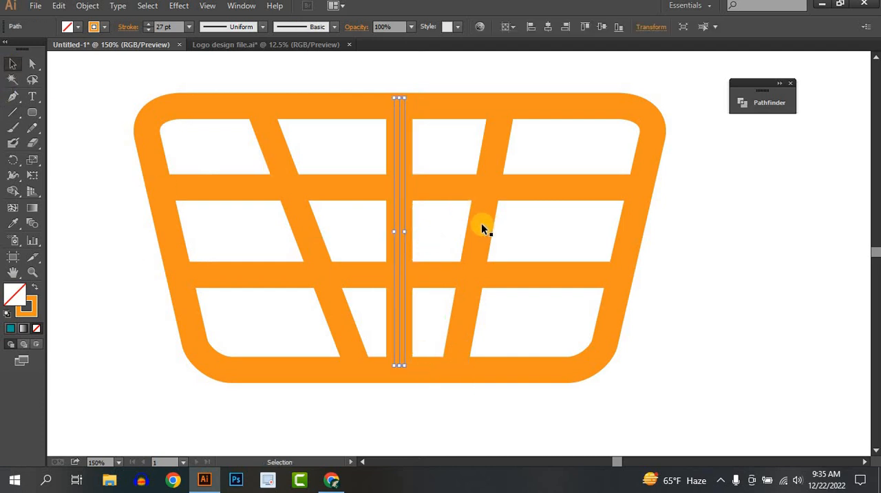
pyautogui.moveTo(481, 223); pyautogui.dragTo(513, 230)
pyautogui.click(311, 242)
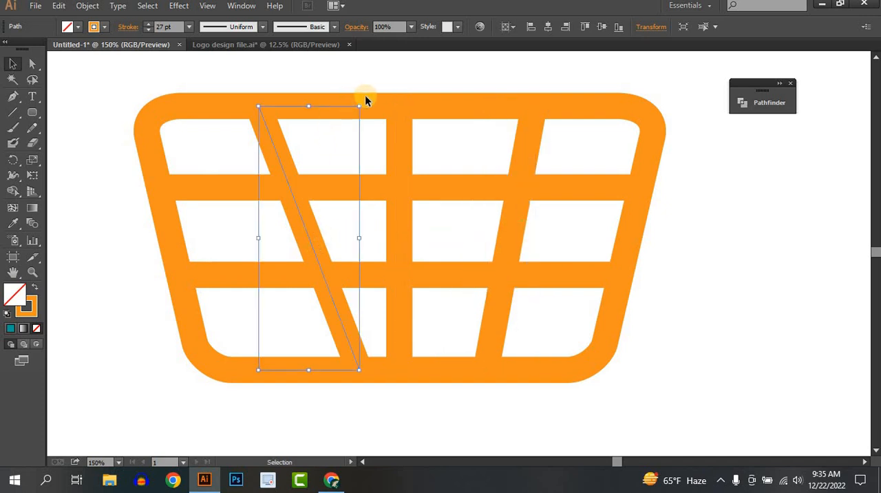
pyautogui.moveTo(365, 101); pyautogui.dragTo(403, 97)
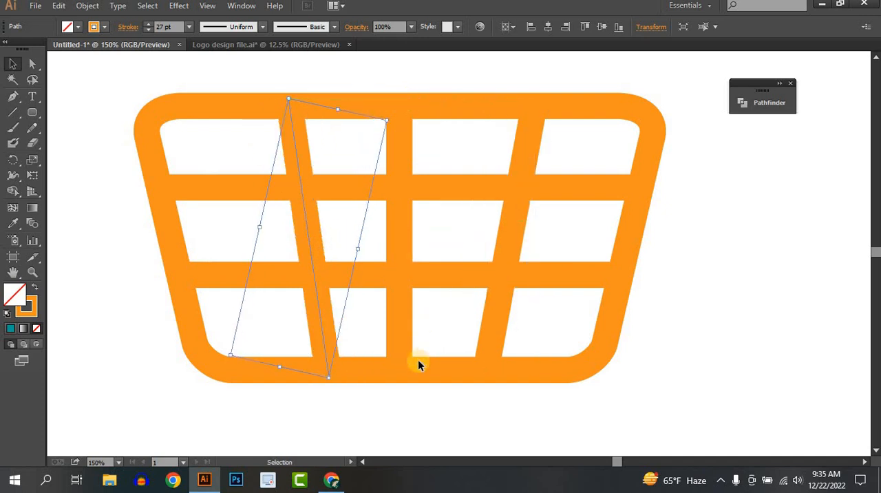
pyautogui.click(407, 414)
pyautogui.keyDown('alt'); pyautogui.scroll(-1, 407, 415); pyautogui.keyUp('alt')
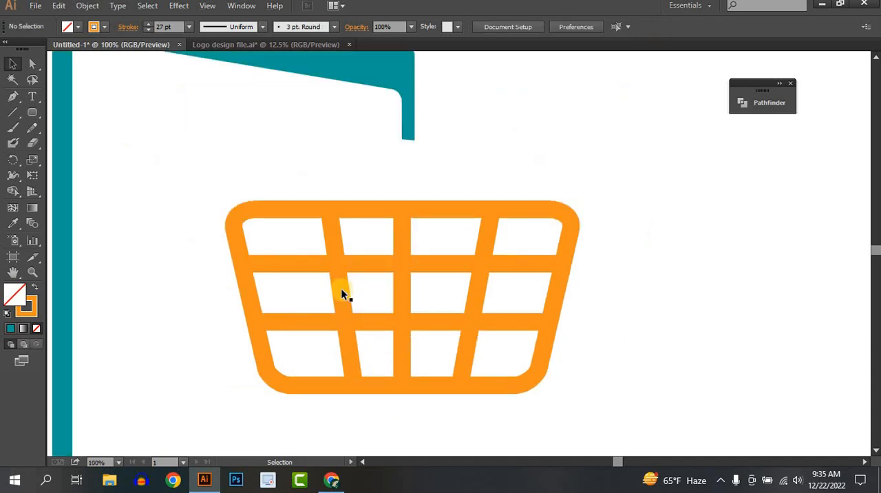
pyautogui.moveTo(337, 290); pyautogui.dragTo(324, 292)
pyautogui.click(681, 301)
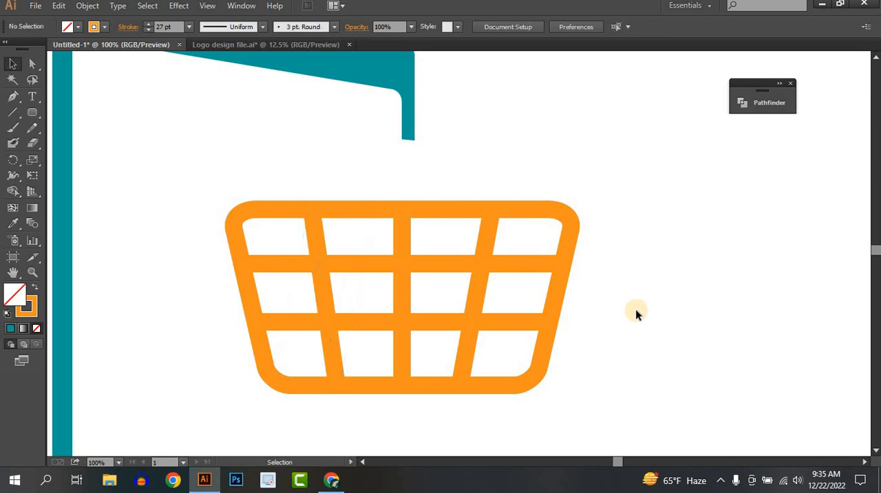
# Copy the basket's lower horizontal bar to just below the basket and shorten the copy from its left end
pyautogui.keyDown('alt'); pyautogui.scroll(-2, 633, 310); pyautogui.keyUp('alt')
pyautogui.keyDown('alt'); pyautogui.scroll(-1, 634, 311); pyautogui.keyUp('alt')
pyautogui.moveTo(707, 293); pyautogui.dragTo(794, 263)
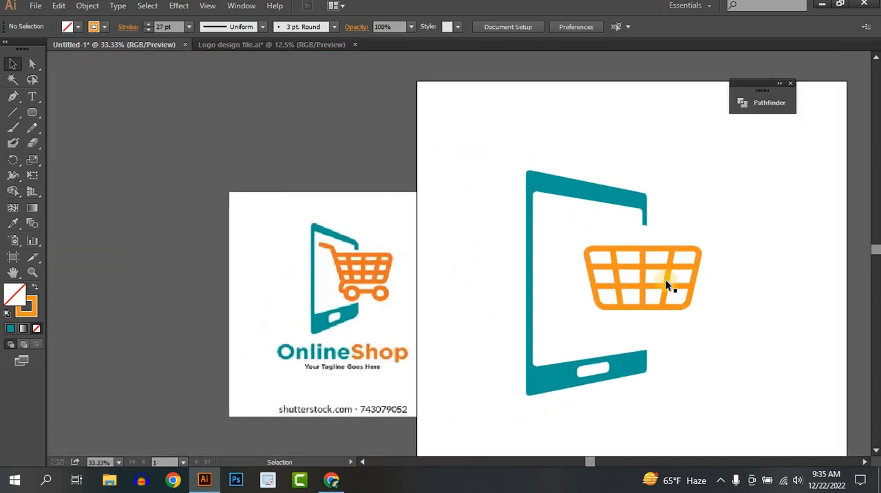
pyautogui.keyDown('alt'); pyautogui.scroll(1, 666, 279); pyautogui.keyUp('alt')
pyautogui.moveTo(589, 348); pyautogui.dragTo(587, 307)
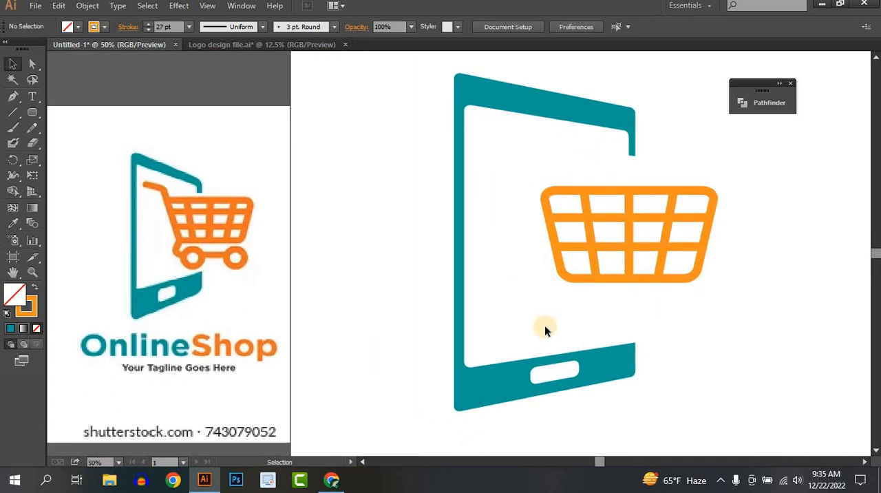
pyautogui.click(611, 246)
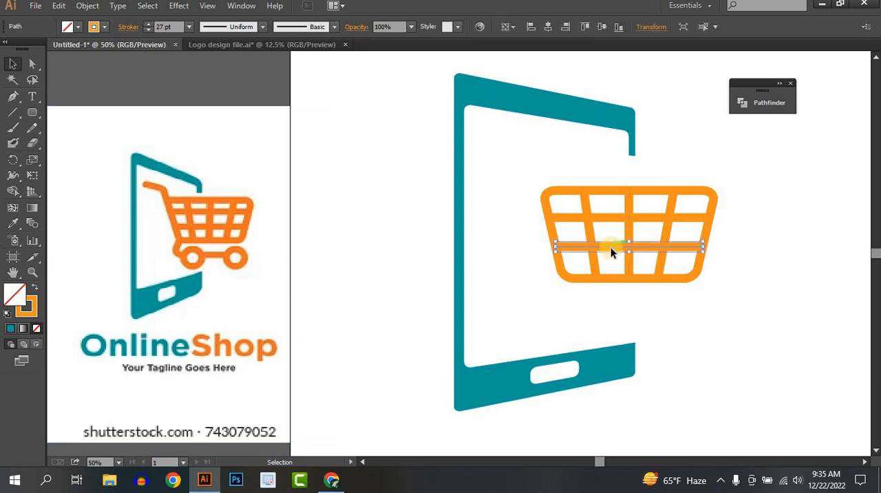
pyautogui.keyDown('alt'); pyautogui.moveTo(611, 247); pyautogui.dragTo(588, 305); pyautogui.keyUp('alt')
pyautogui.click(810, 309)
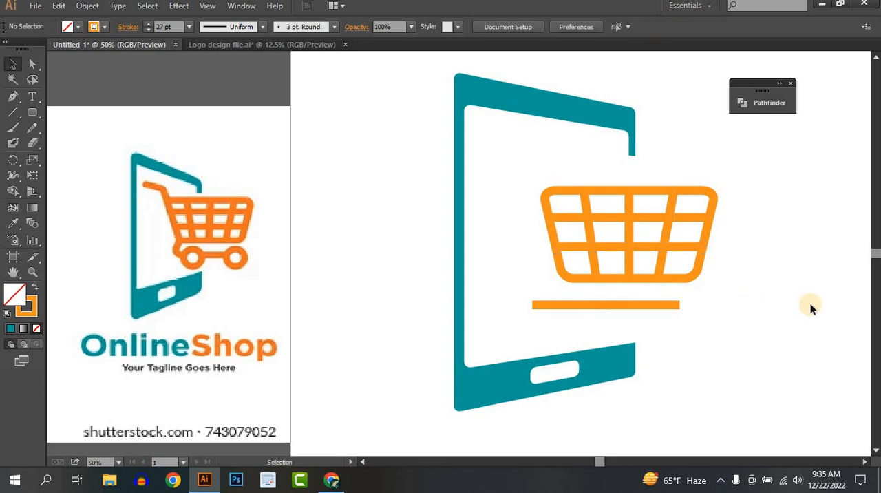
pyautogui.click(563, 307)
pyautogui.moveTo(535, 305); pyautogui.dragTo(561, 305)
pyautogui.click(604, 288)
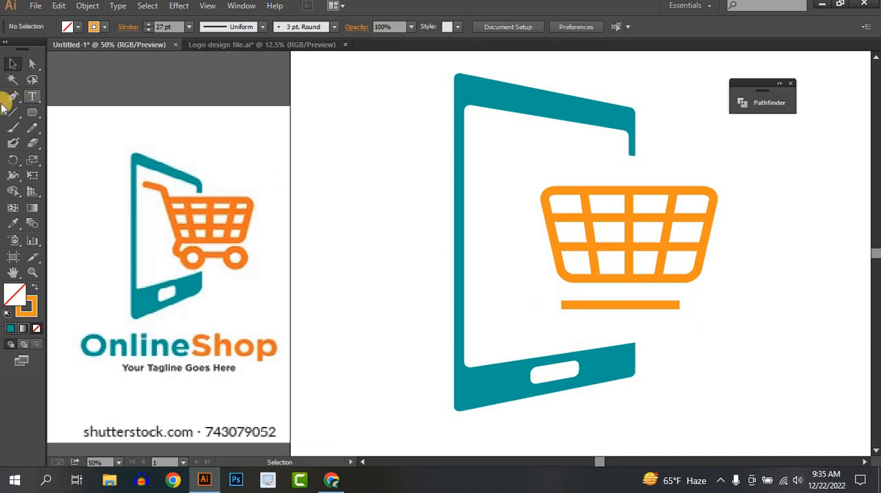
# Draw a curved Pen tool connector from the basket's lower-left corner to the left end of the bar below
pyautogui.click(12, 96)
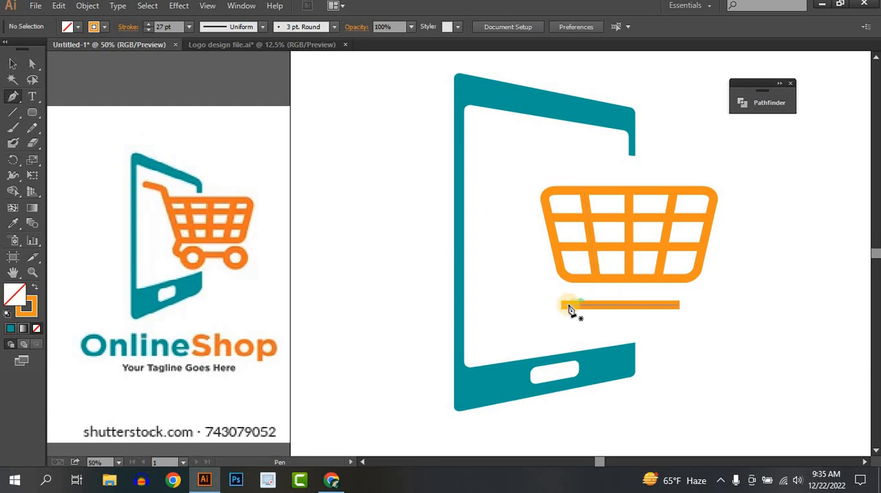
pyautogui.click(565, 274)
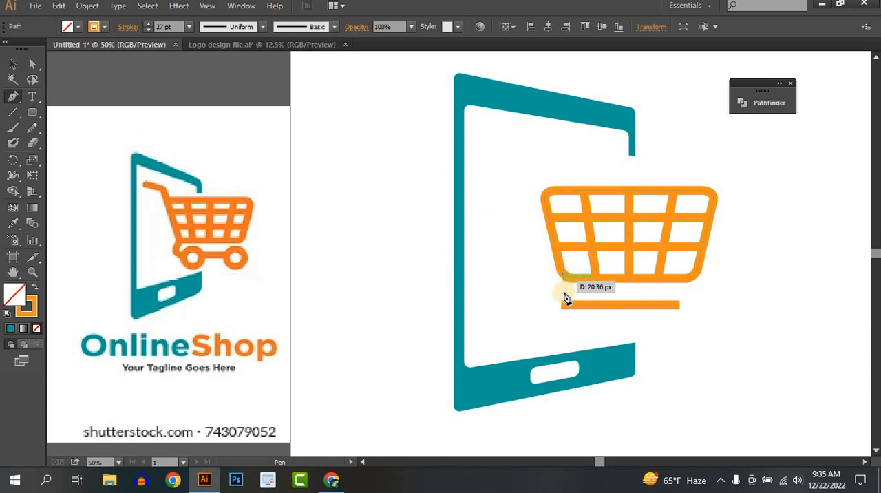
pyautogui.moveTo(573, 304)
pyautogui.mouseDown()
pyautogui.moveTo(625, 305)
pyautogui.moveTo(616, 305)
pyautogui.mouseUp()
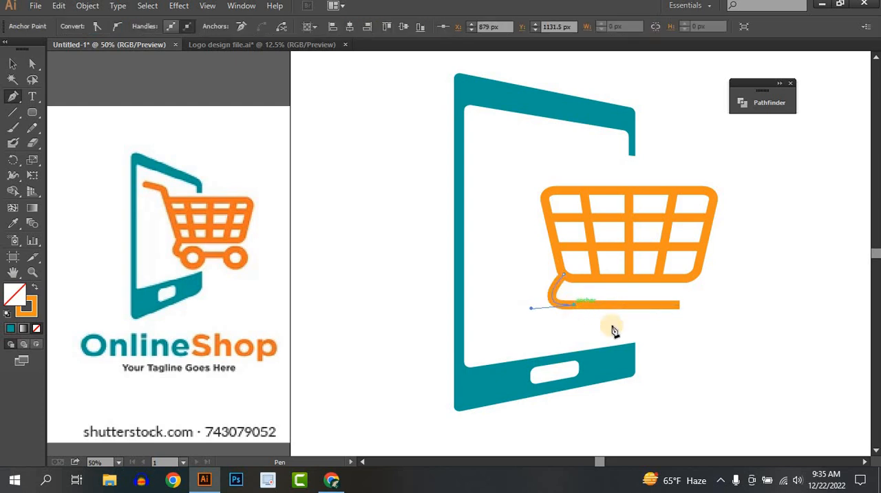
pyautogui.click(12, 63)
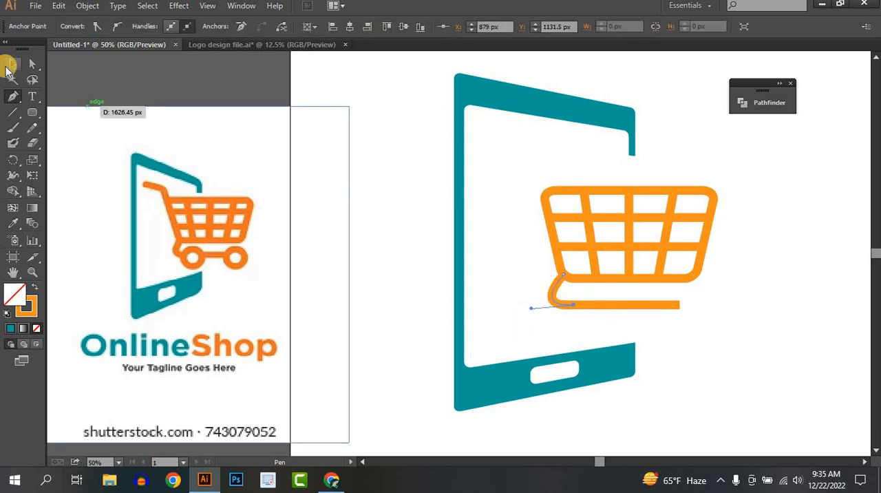
pyautogui.click(736, 291)
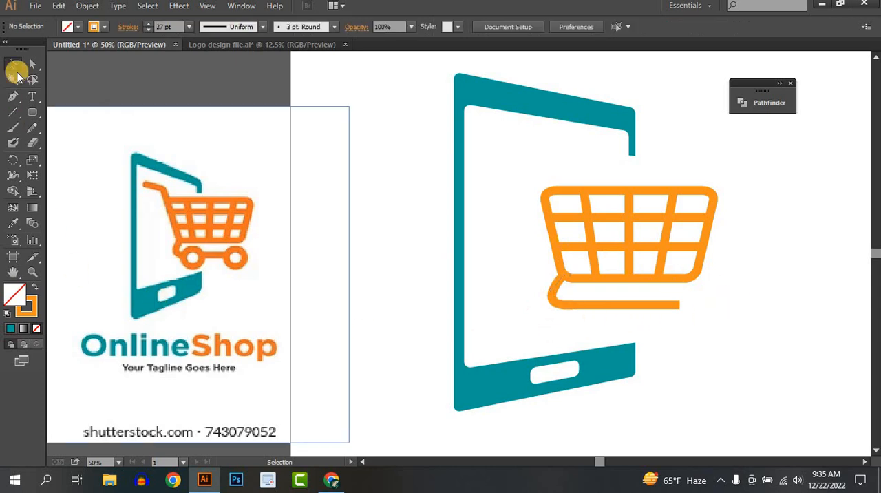
# Draw a small circular wheel centred on the lower bar near its left end and fill it with white
pyautogui.click(32, 112)
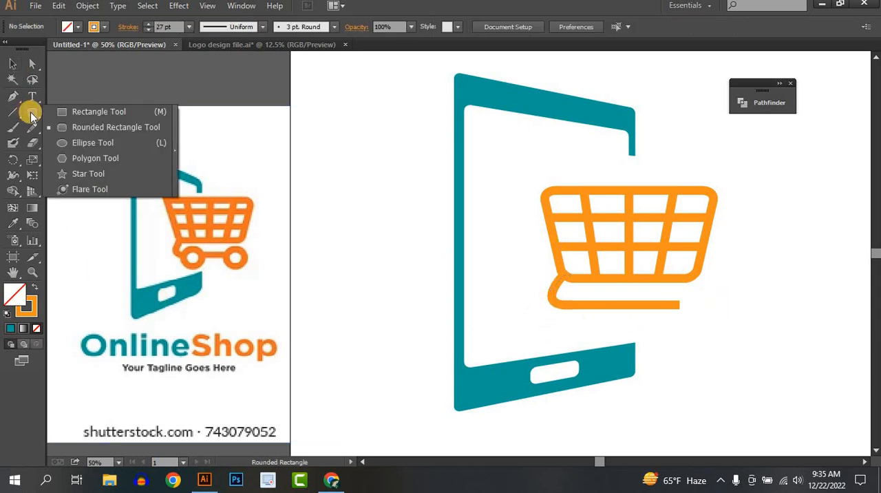
pyautogui.click(74, 149)
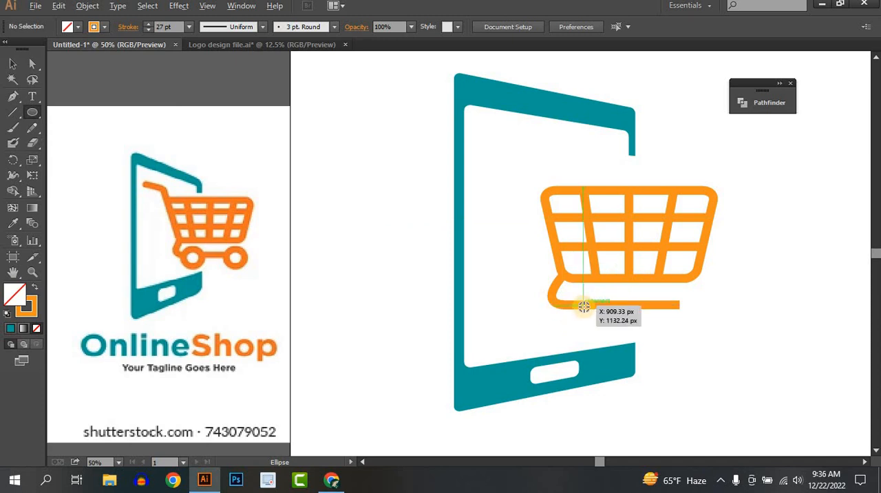
pyautogui.moveTo(584, 306); pyautogui.dragTo(600, 317)
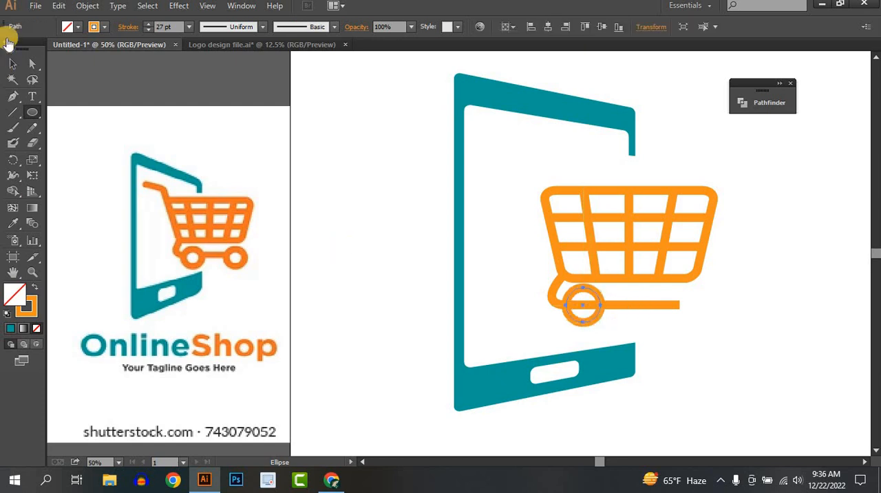
pyautogui.click(12, 63)
pyautogui.click(80, 29)
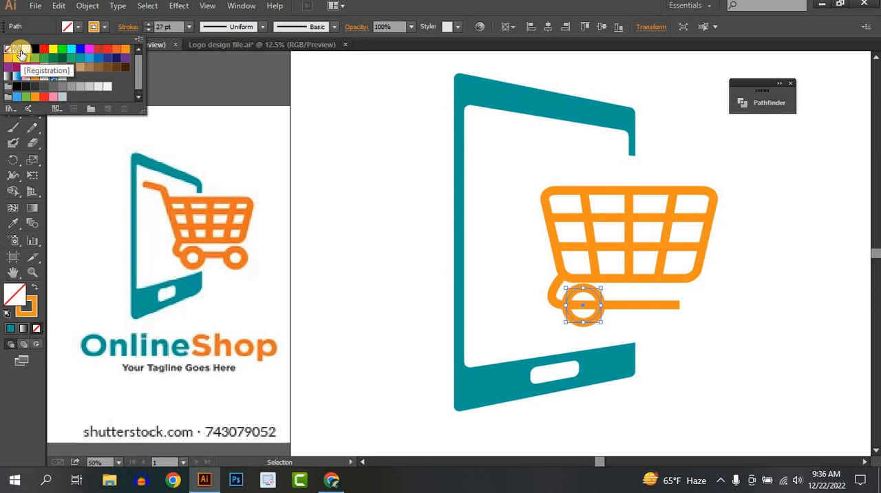
pyautogui.click(26, 49)
pyautogui.click(358, 218)
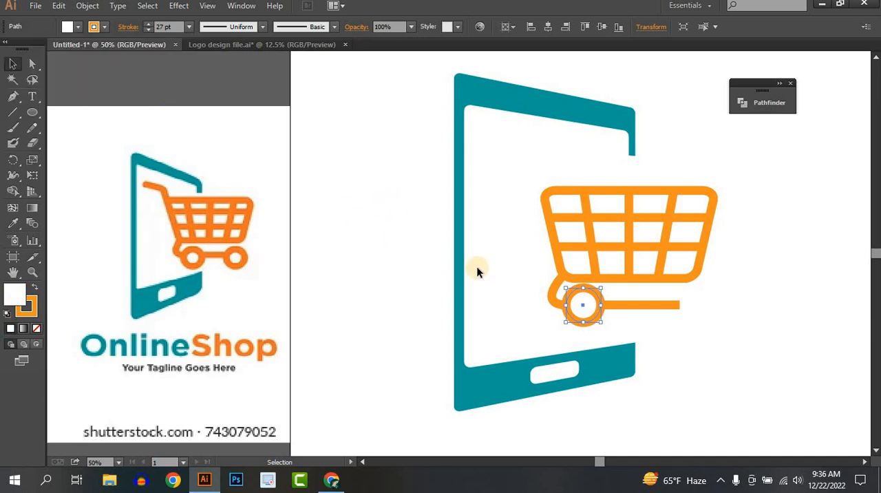
# Shrink the wheel slightly about its centre and copy it about 298 px along the bar to its right end
pyautogui.click(589, 307)
pyautogui.moveTo(602, 325); pyautogui.dragTo(600, 323)
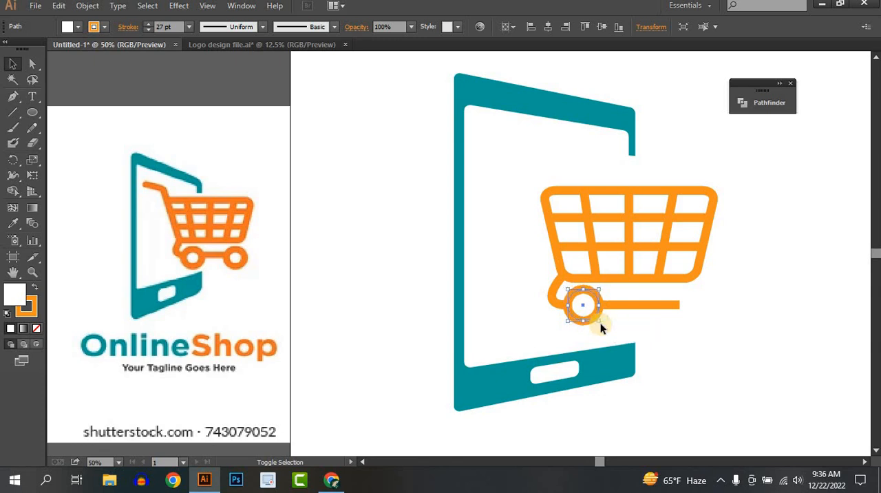
pyautogui.click(619, 328)
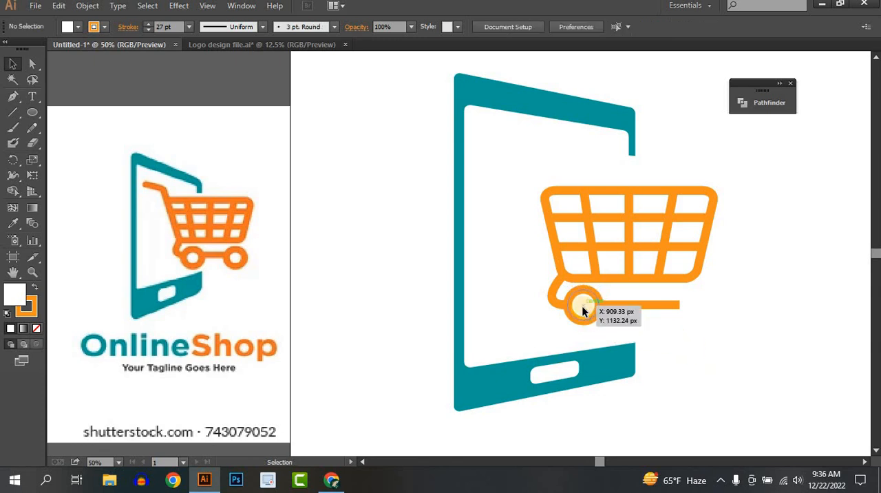
pyautogui.click(585, 310)
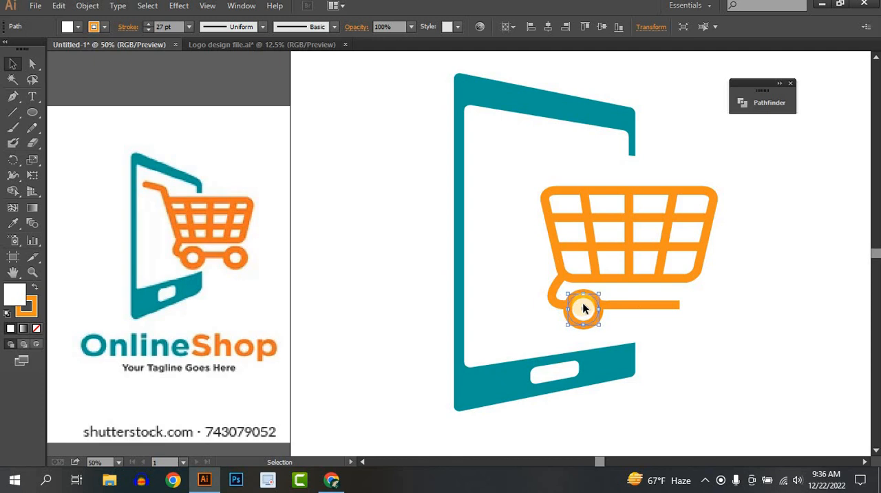
pyautogui.moveTo(583, 309); pyautogui.dragTo(680, 308)
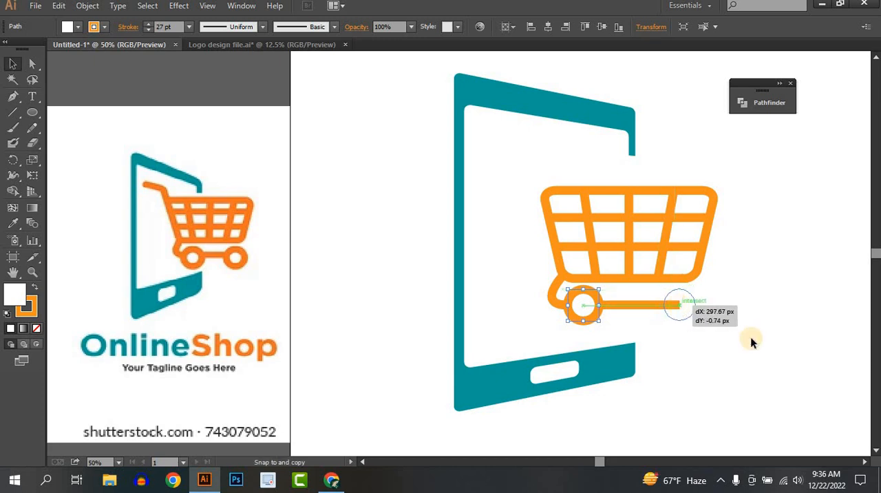
pyautogui.click(758, 338)
# Start a Pen tool path for the cart handle on the basket's left edge, just below its upper corner
pyautogui.scroll(1, 624, 264)
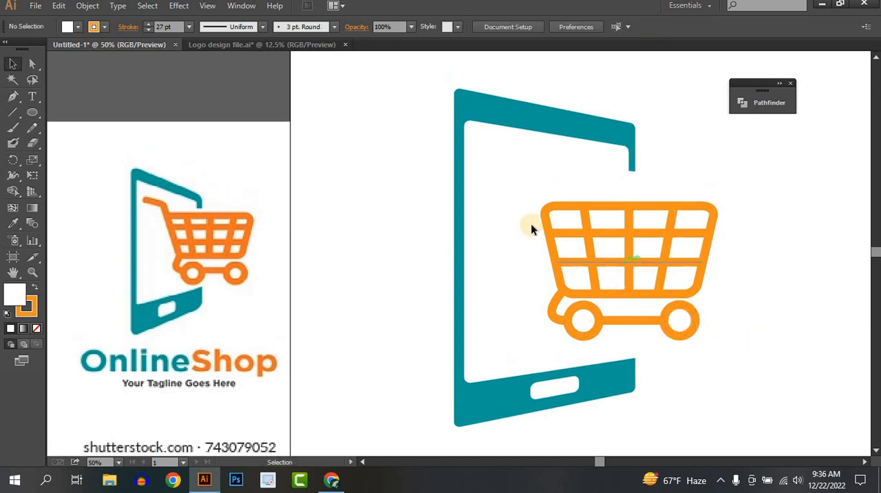
pyautogui.click(12, 96)
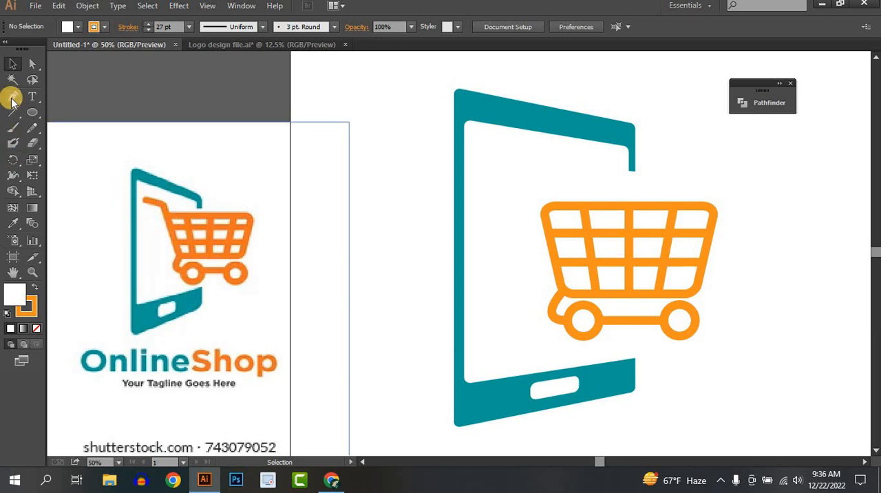
pyautogui.click(548, 227)
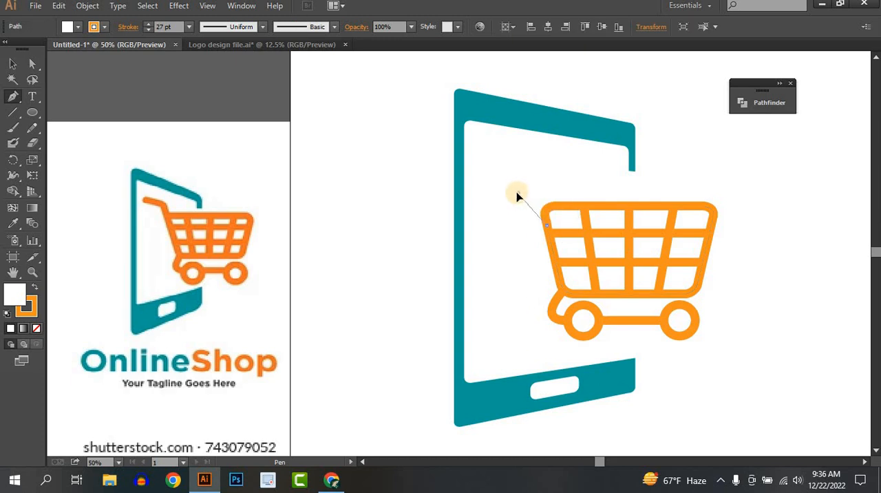
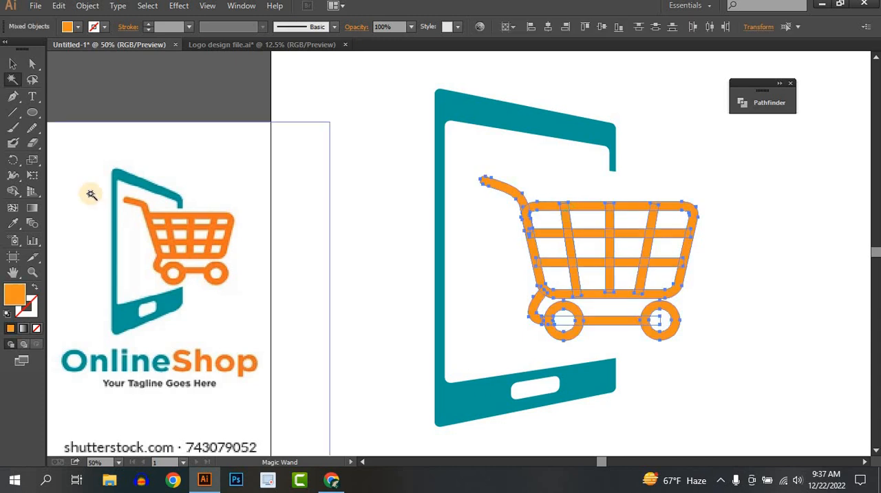
# Recolour all the cart parts with the orange sampled by Eyedropper from the reference image's cart
pyautogui.click(13, 223)
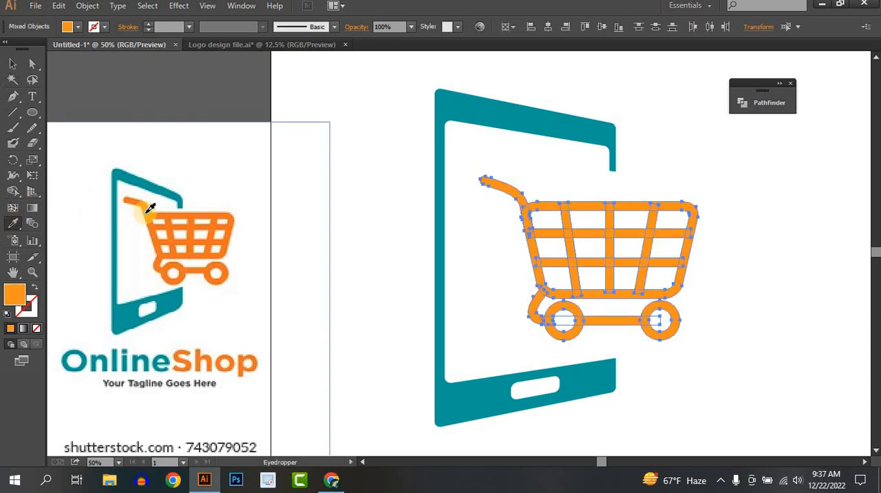
pyautogui.click(150, 208)
pyautogui.click(13, 64)
pyautogui.click(597, 311)
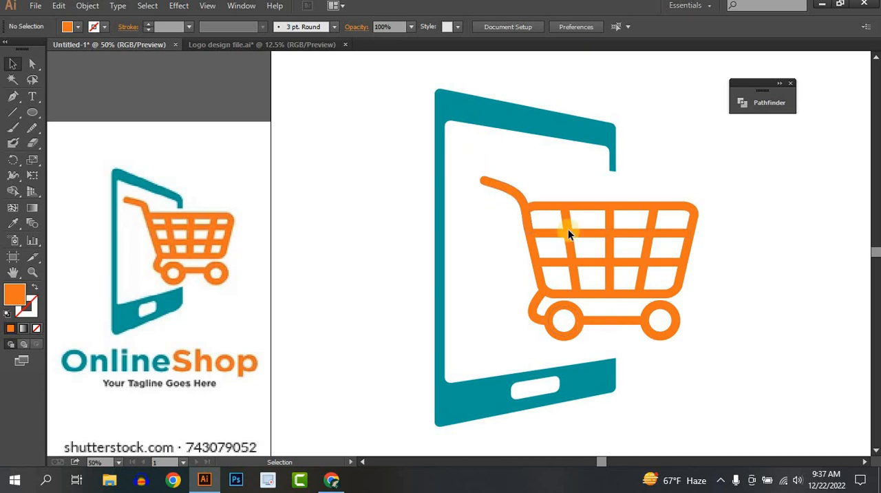
# Try to unite all the cart parts into one shape with Pathfinder, and undo it
pyautogui.moveTo(472, 173); pyautogui.dragTo(736, 348)
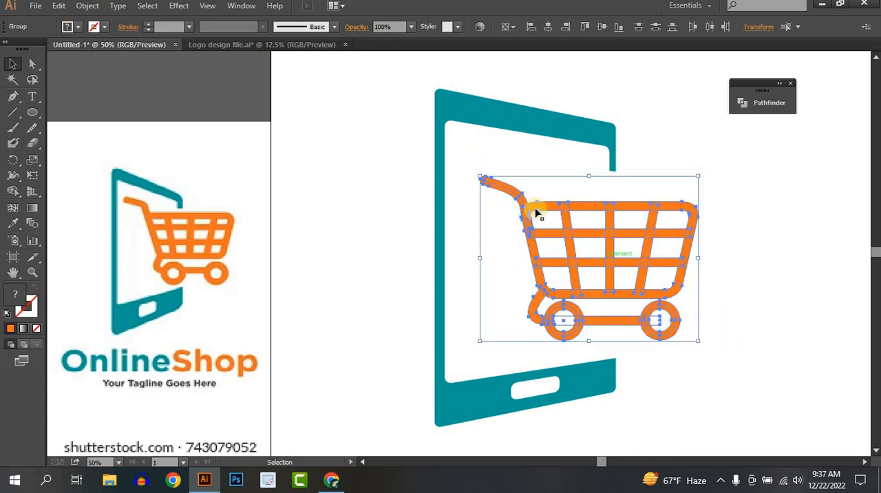
pyautogui.click(750, 105)
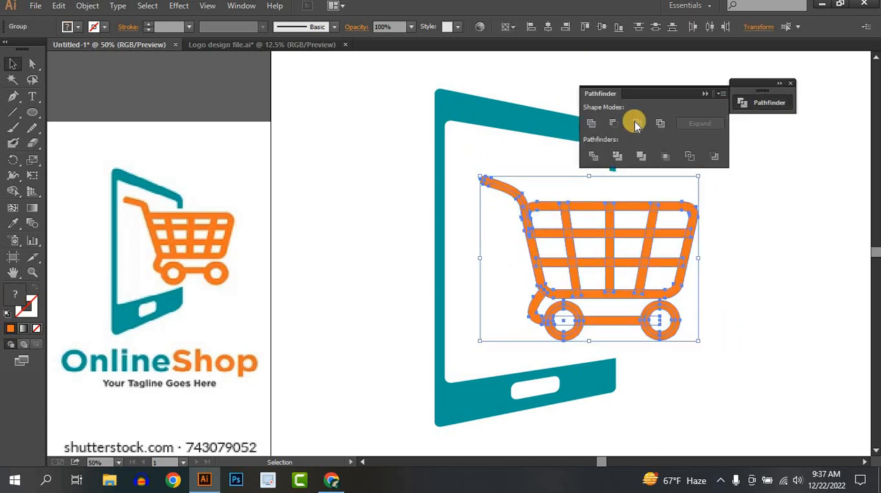
pyautogui.click(593, 124)
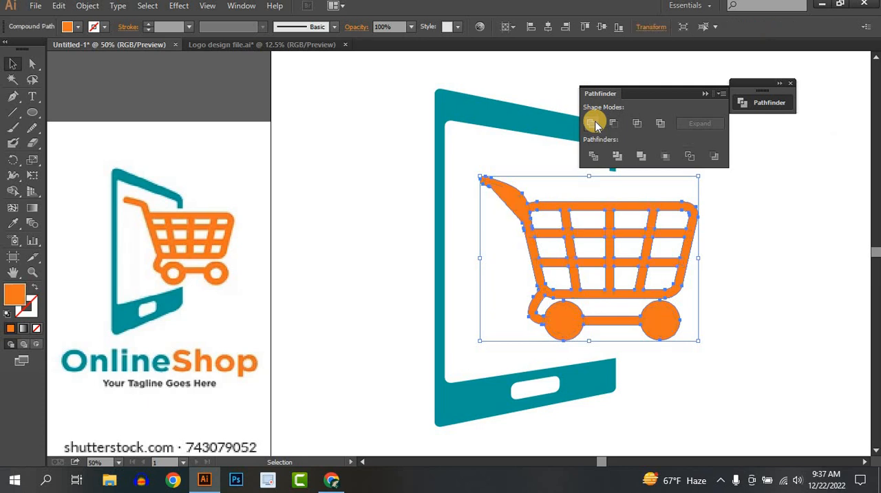
pyautogui.hotkey('ctrl', 'z')
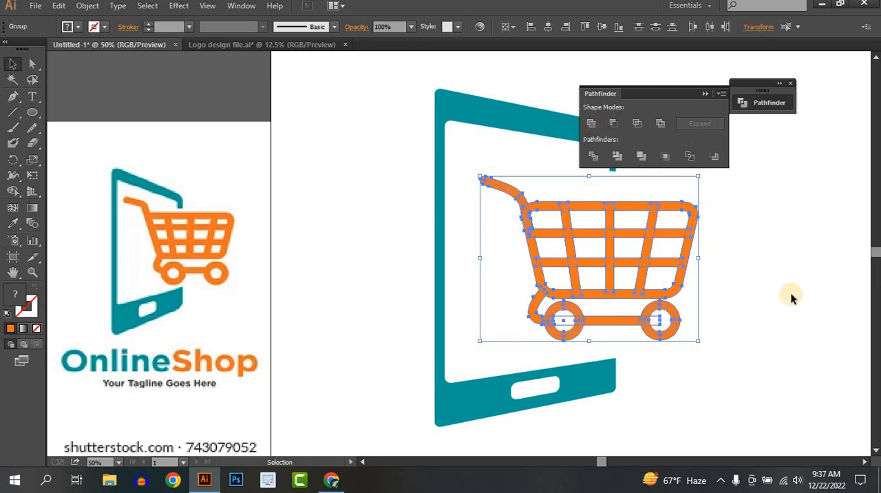
pyautogui.click(791, 297)
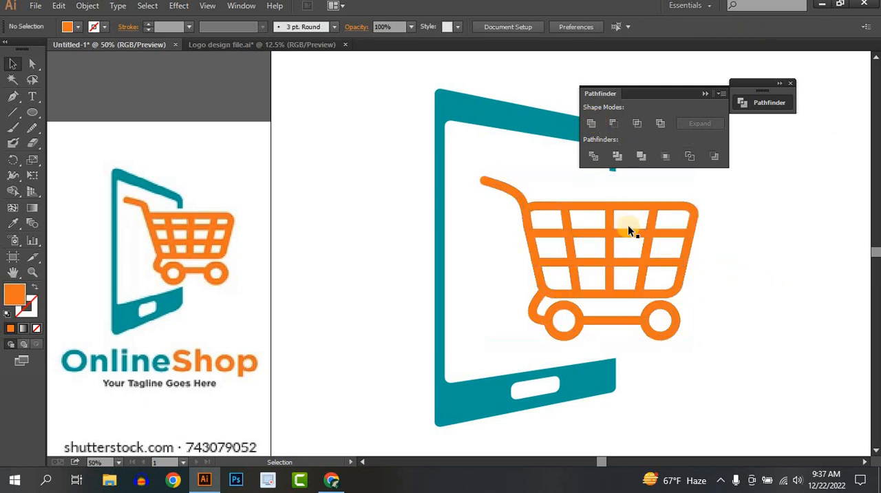
# Try to unite the cart handle's own paths into a single shape, and undo it
pyautogui.click(489, 185)
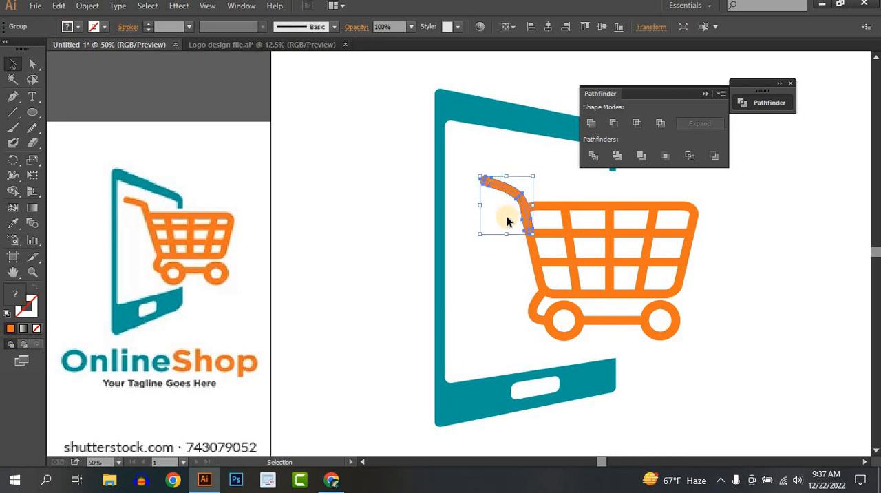
pyautogui.click(88, 6)
pyautogui.click(119, 145)
pyautogui.click(590, 122)
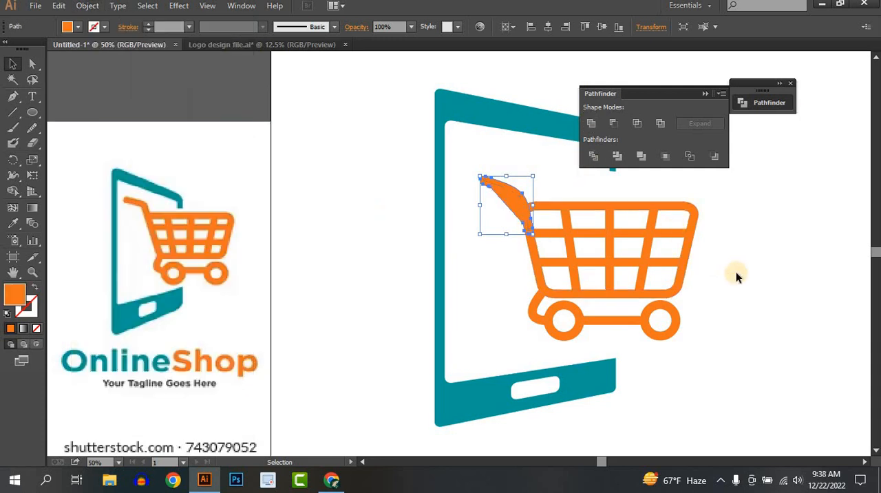
pyautogui.hotkey('ctrl', 'z')
pyautogui.click(737, 274)
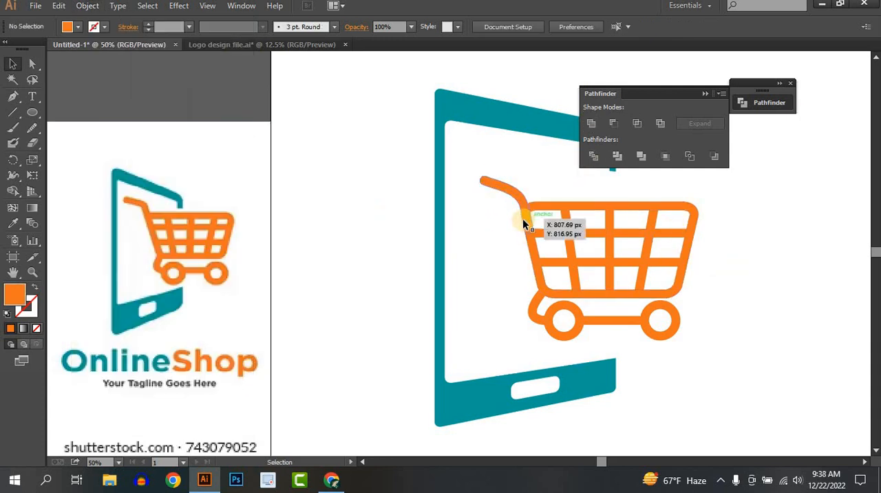
# Examine the handle's paths where it overlaps the basket's upper-left corner
pyautogui.scroll(4, 528, 240)
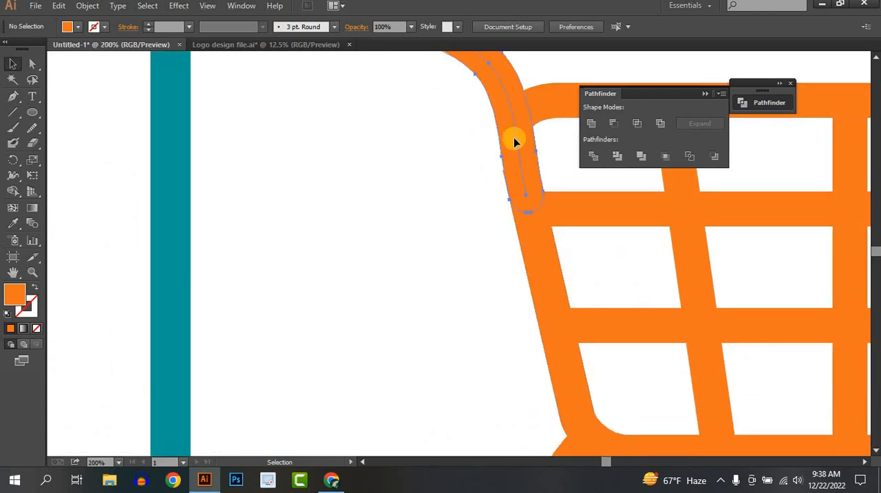
pyautogui.click(516, 148)
pyautogui.scroll(-2, 516, 150)
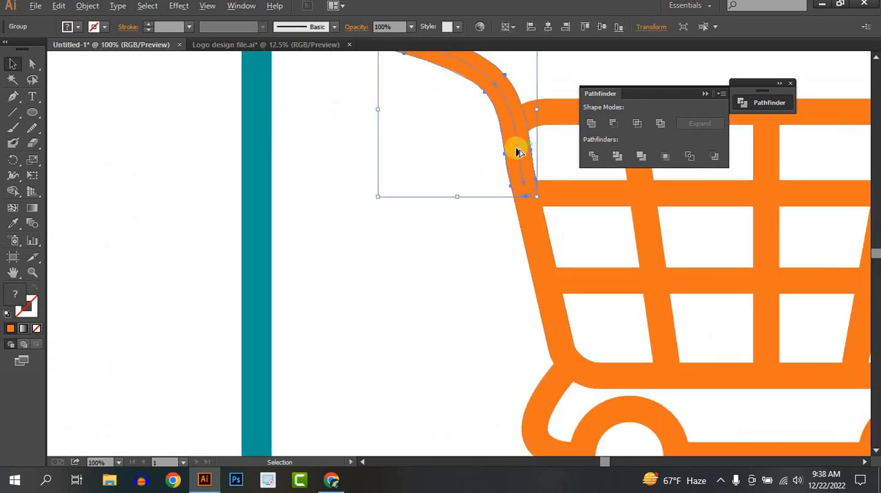
pyautogui.moveTo(516, 149); pyautogui.dragTo(442, 145)
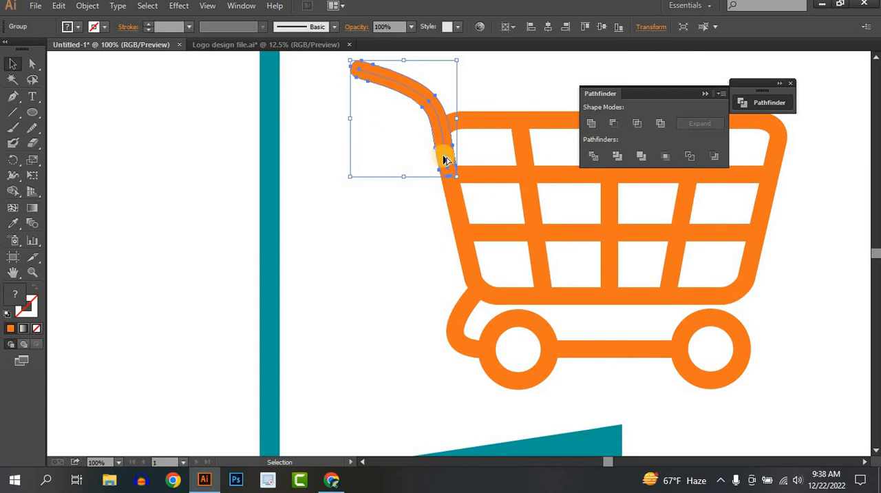
pyautogui.scroll(-1, 445, 157)
pyautogui.moveTo(499, 175); pyautogui.dragTo(415, 187)
pyautogui.click(368, 131)
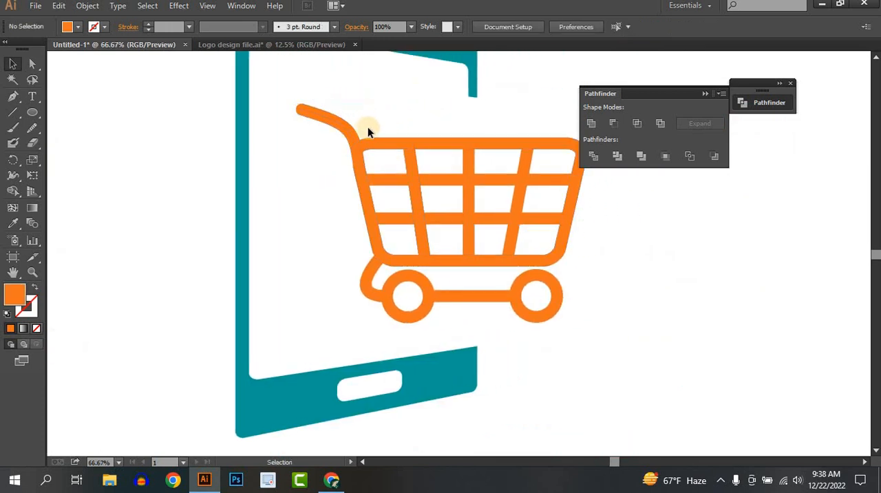
# Unite the basket frame and its grid bars into one shape with Pathfinder
pyautogui.moveTo(552, 241); pyautogui.dragTo(601, 245)
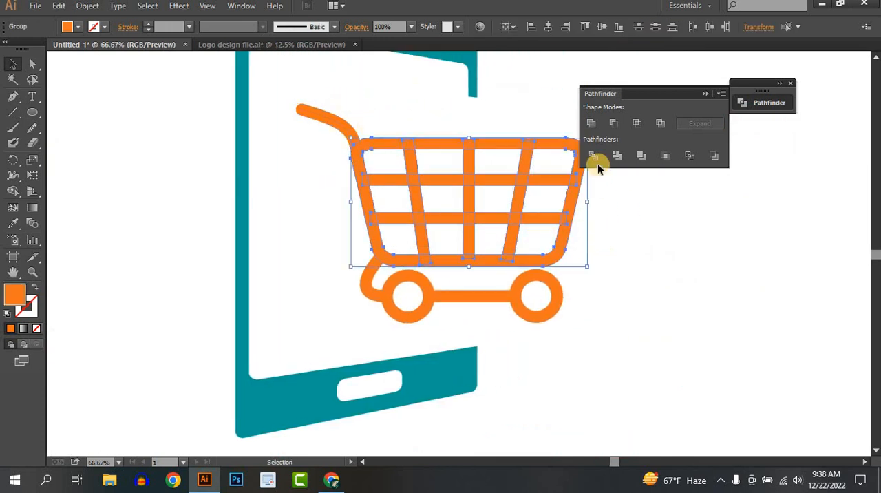
pyautogui.click(593, 124)
pyautogui.click(622, 315)
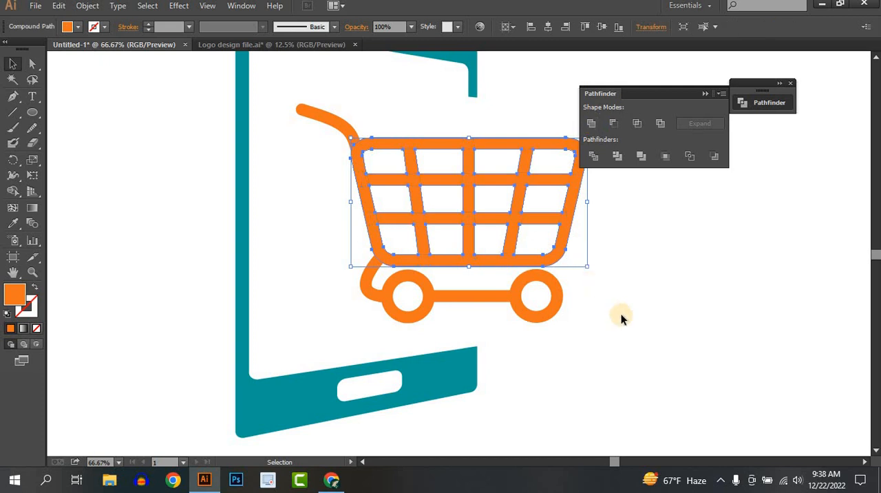
# Unite the bar between the wheels with the curved connector, and merge the result with the basket
pyautogui.click(412, 296)
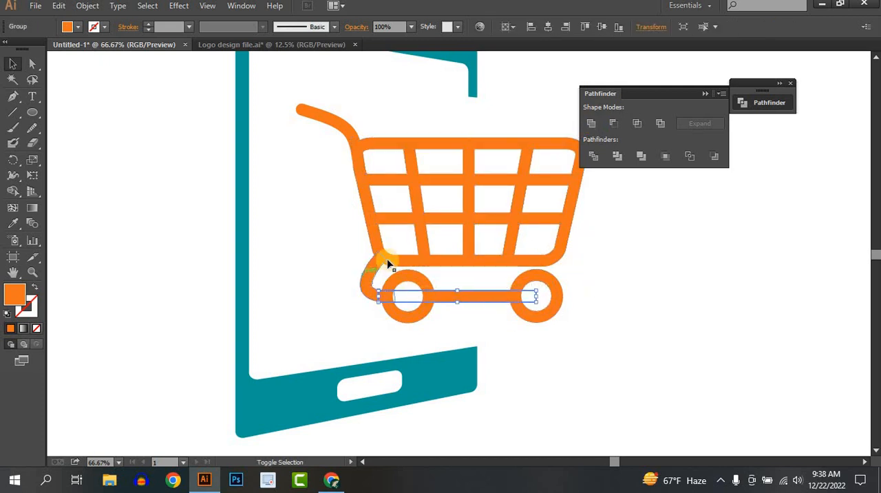
pyautogui.keyDown('shift'); pyautogui.click(388, 262); pyautogui.keyUp('shift')
pyautogui.click(591, 123)
pyautogui.click(488, 311)
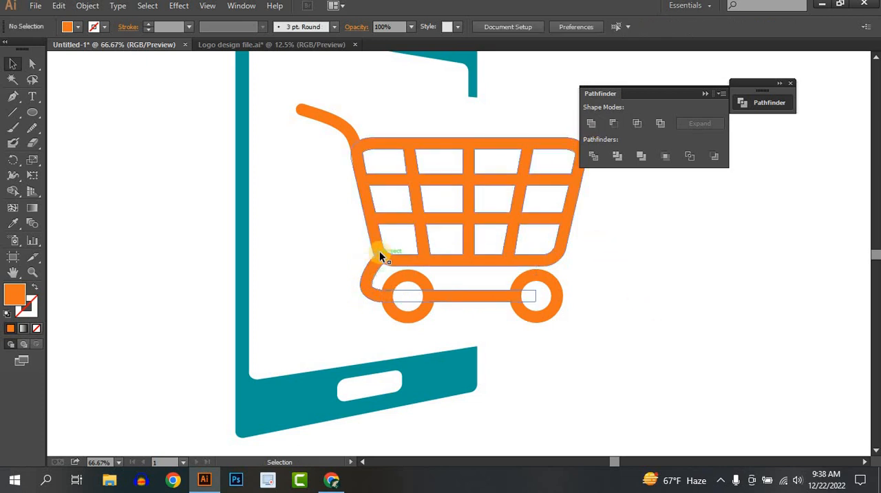
pyautogui.click(398, 259)
pyautogui.keyDown('shift'); pyautogui.click(370, 273); pyautogui.keyUp('shift')
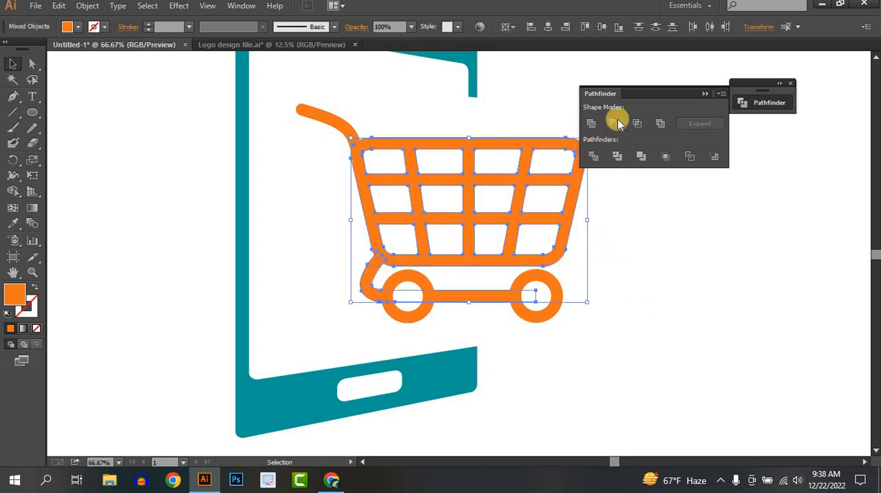
pyautogui.click(591, 123)
pyautogui.click(710, 318)
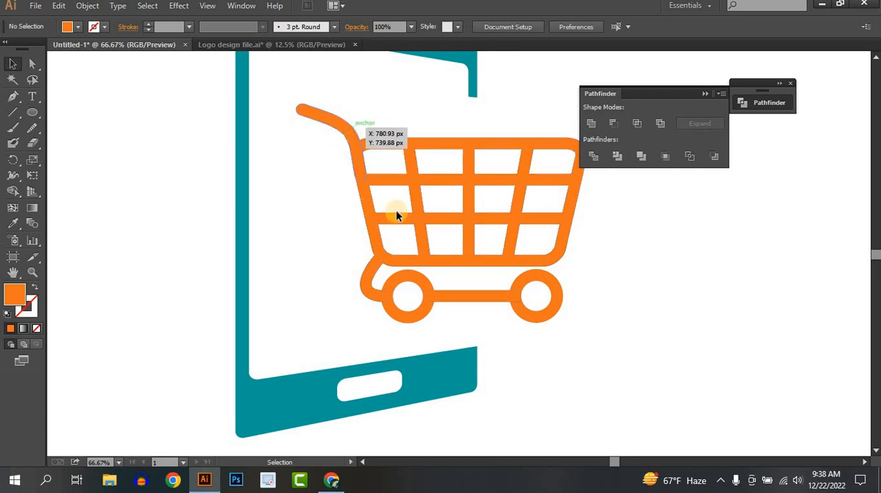
# Add the text "Online Shop" at 212 pt beneath the phone and cart artwork
pyautogui.scroll(-2, 521, 328)
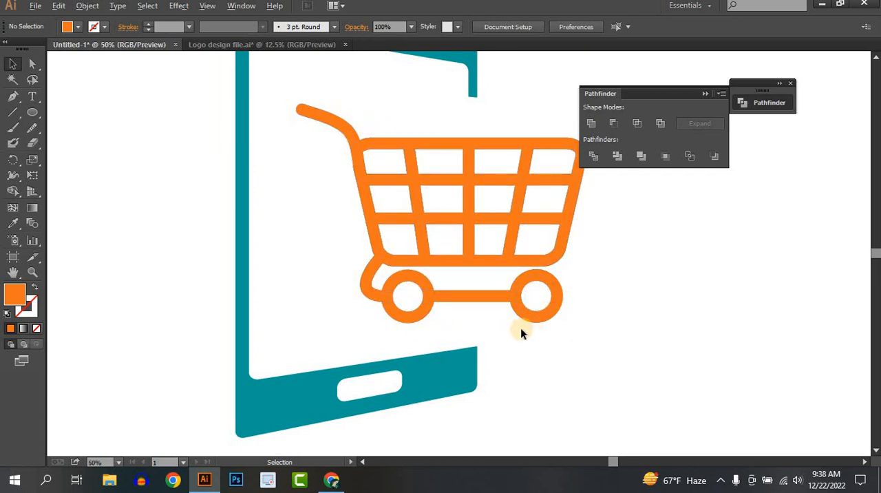
pyautogui.scroll(-1, 566, 330)
pyautogui.moveTo(556, 301); pyautogui.dragTo(555, 283)
pyautogui.scroll(1, 555, 283)
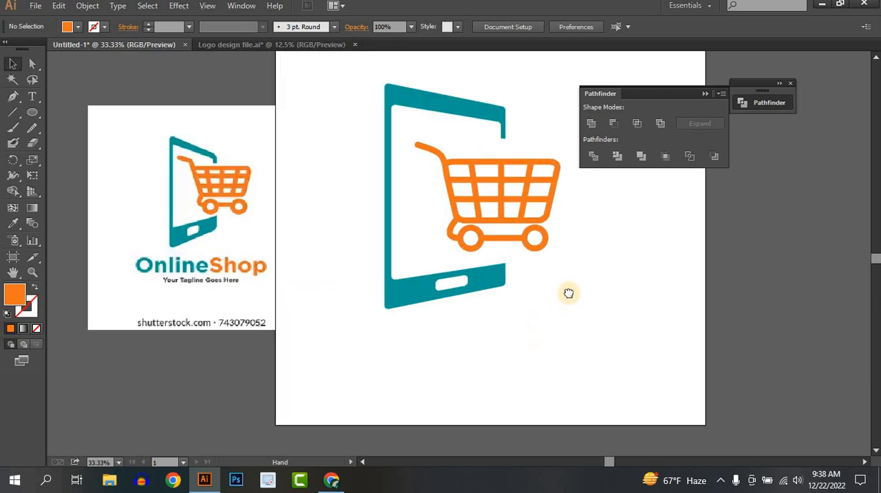
pyautogui.moveTo(568, 293); pyautogui.dragTo(602, 252)
pyautogui.click(32, 96)
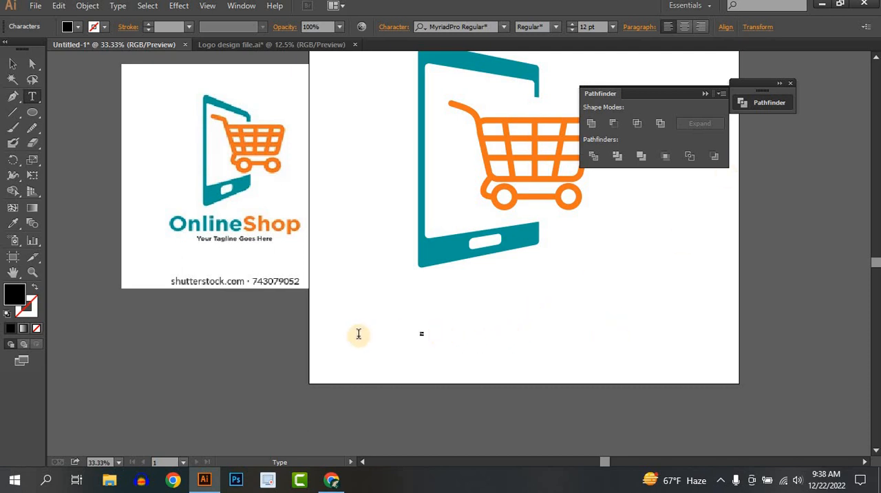
pyautogui.click(581, 26)
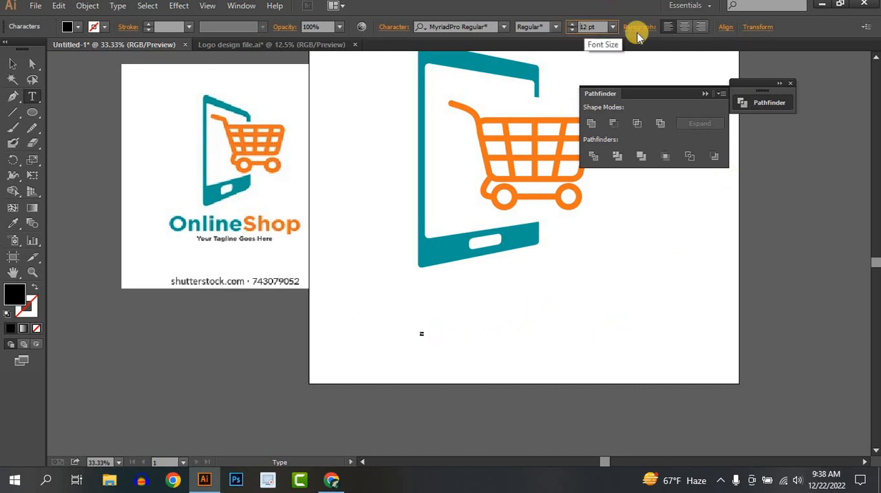
pyautogui.click(661, 37)
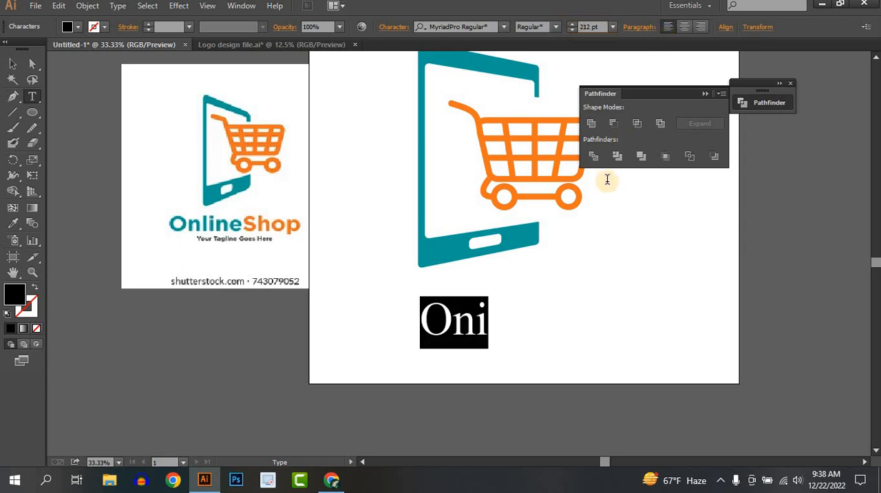
pyautogui.click(505, 316)
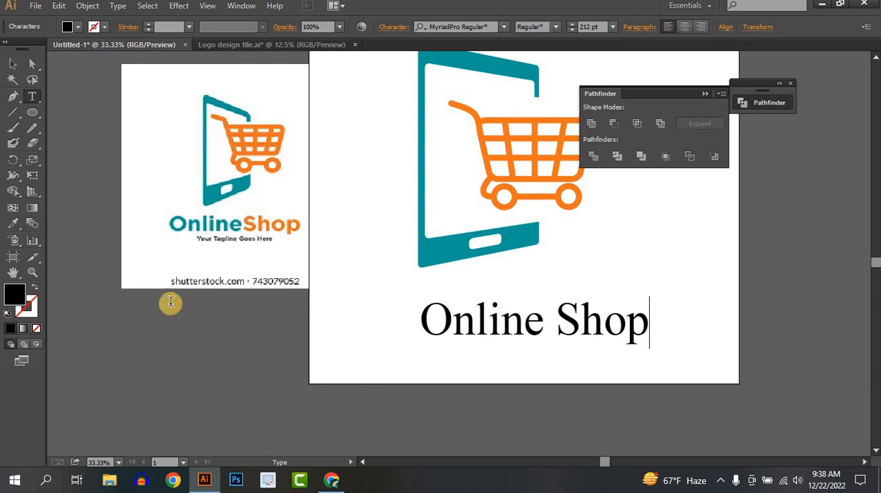
# Change the font of the "Online Shop" text to Montserrat Bold
pyautogui.click(13, 64)
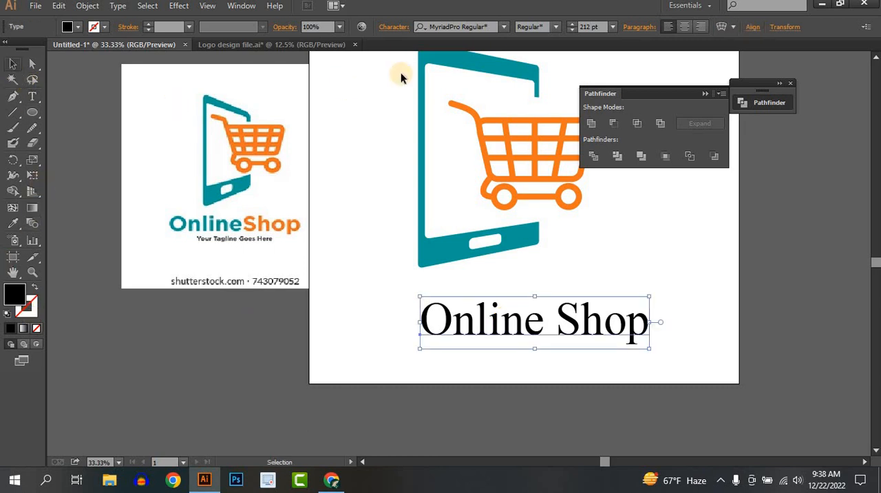
pyautogui.click(503, 28)
pyautogui.write('mont')
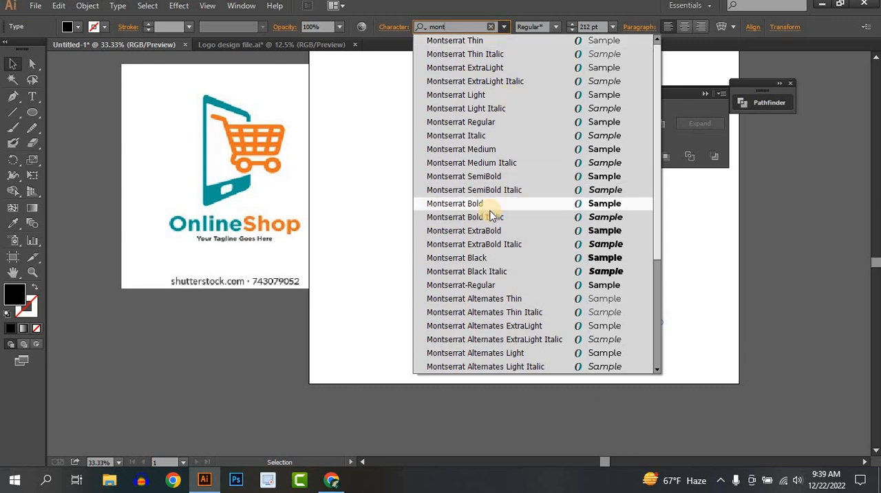
pyautogui.click(468, 204)
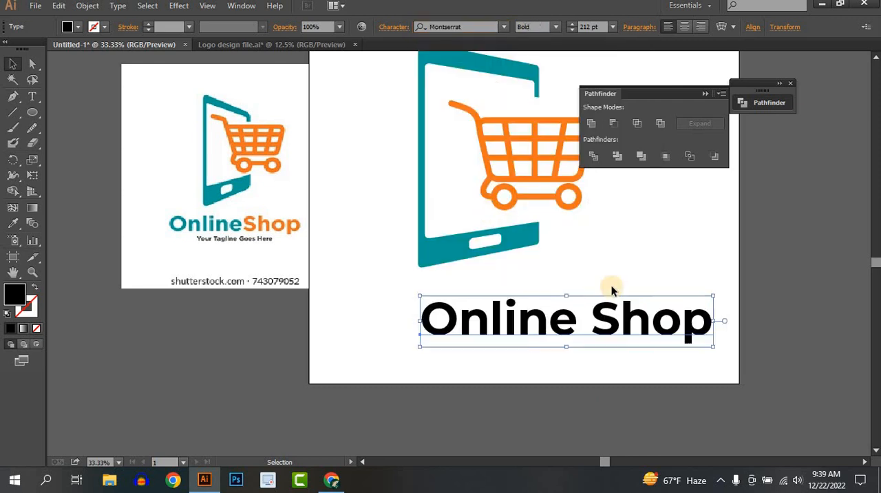
# Centre the "Online Shop" text horizontally on the artboard
pyautogui.moveTo(560, 315); pyautogui.dragTo(521, 314)
pyautogui.click(753, 27)
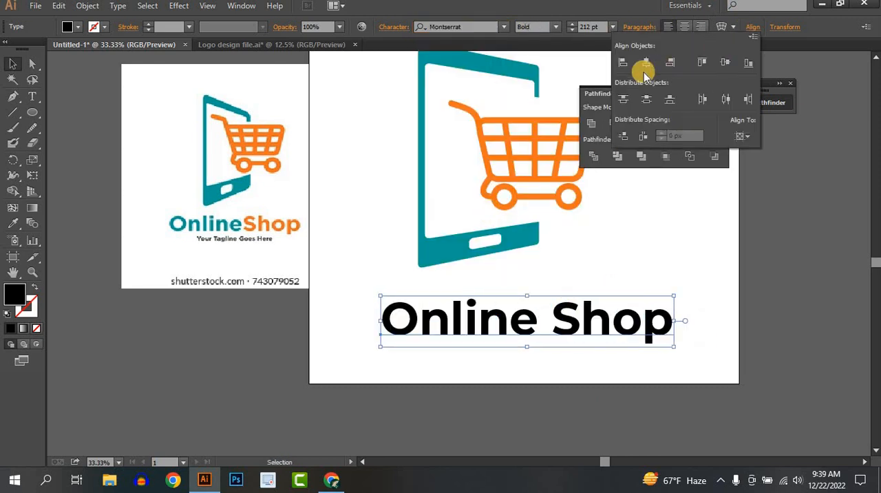
pyautogui.click(645, 64)
pyautogui.click(721, 366)
pyautogui.click(647, 366)
# Select the phone and cart together and scale them down to slightly under half their size
pyautogui.scroll(3, 647, 365)
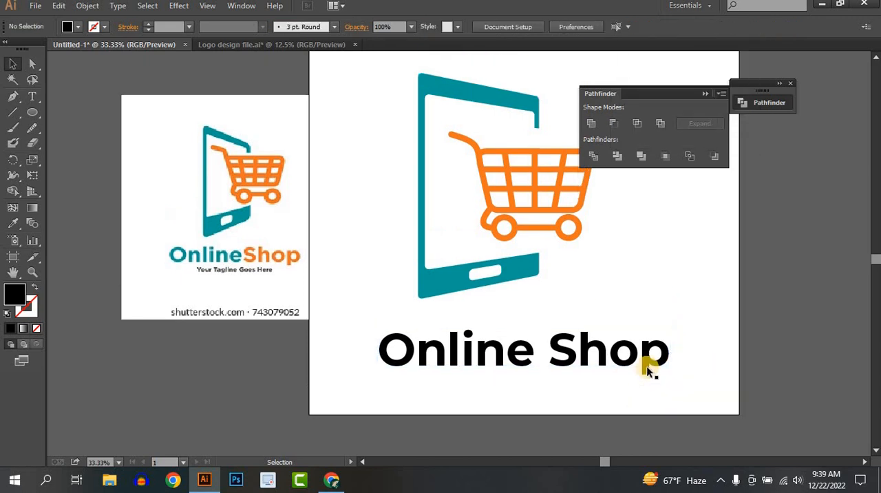
pyautogui.moveTo(378, 111); pyautogui.dragTo(612, 346)
pyautogui.press('v')
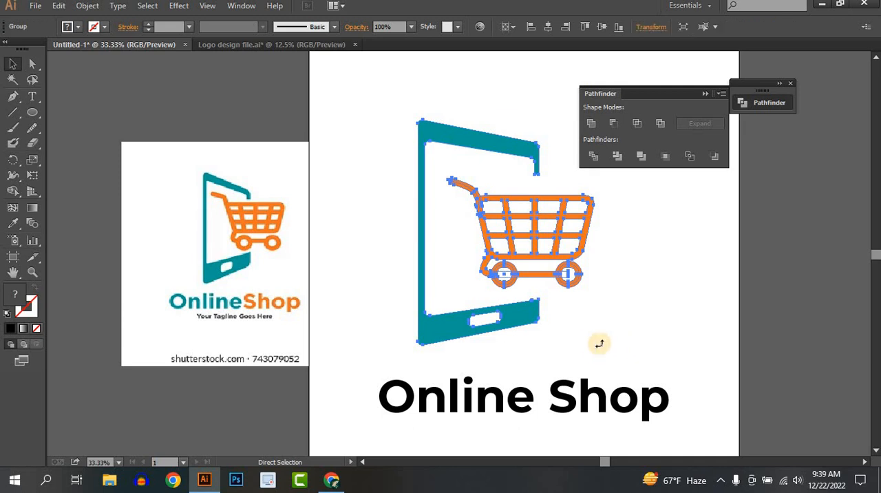
pyautogui.moveTo(595, 345); pyautogui.dragTo(464, 275)
pyautogui.scroll(-1, 513, 271)
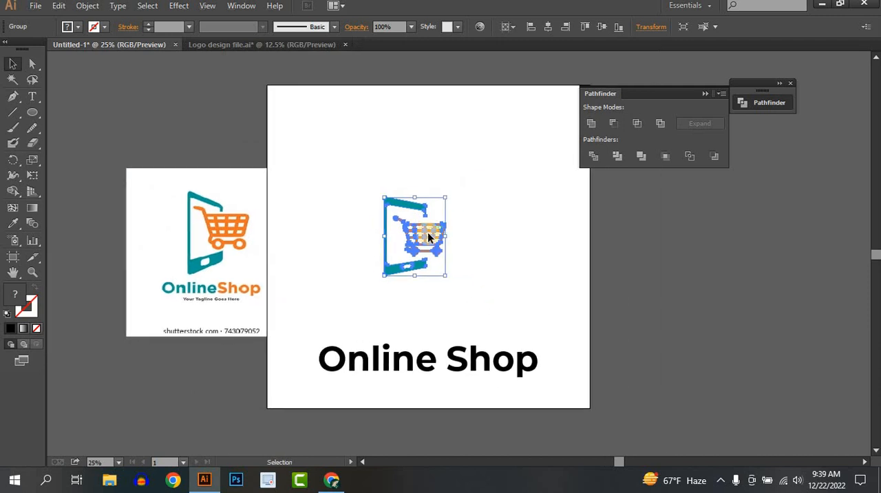
# Centre the phone-and-cart artwork horizontally and vertically on the artboard
pyautogui.moveTo(429, 237); pyautogui.dragTo(442, 236)
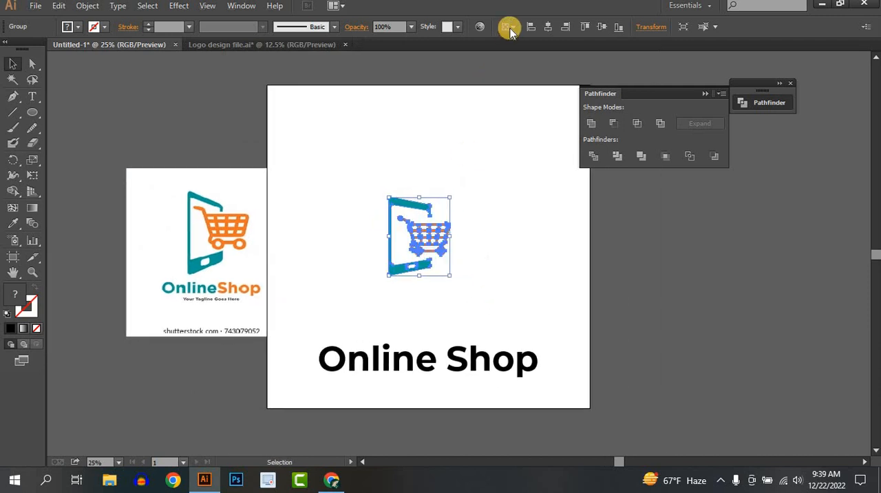
pyautogui.click(601, 25)
pyautogui.click(466, 398)
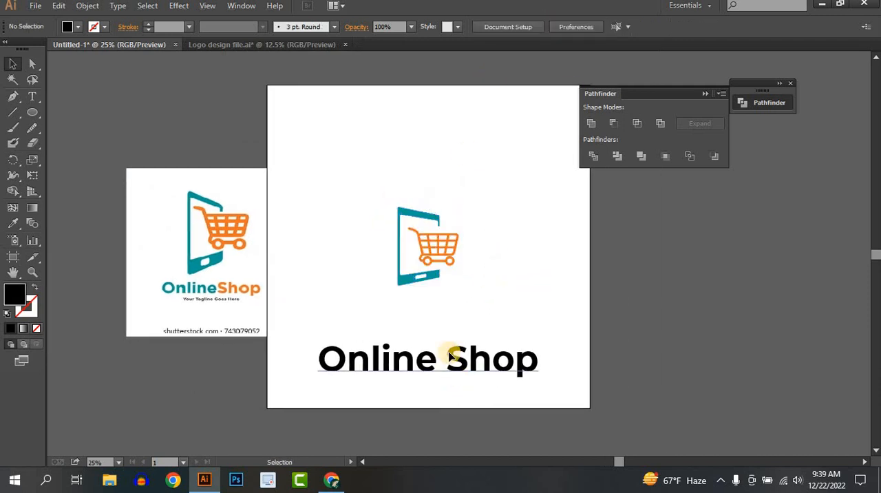
# Move the "Online Shop" text just below the phone artwork and scale it down to about 114 pt
pyautogui.moveTo(451, 354); pyautogui.dragTo(455, 311)
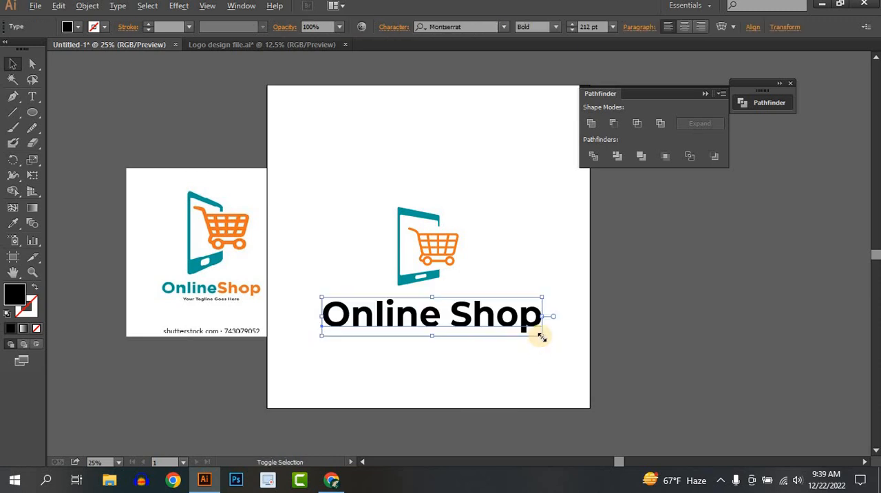
pyautogui.moveTo(539, 335); pyautogui.dragTo(268, 306)
pyautogui.click(407, 345)
# Recolour the word "Online" with the teal sampled from the phone in the reference image
pyautogui.press('t')
pyautogui.click(13, 221)
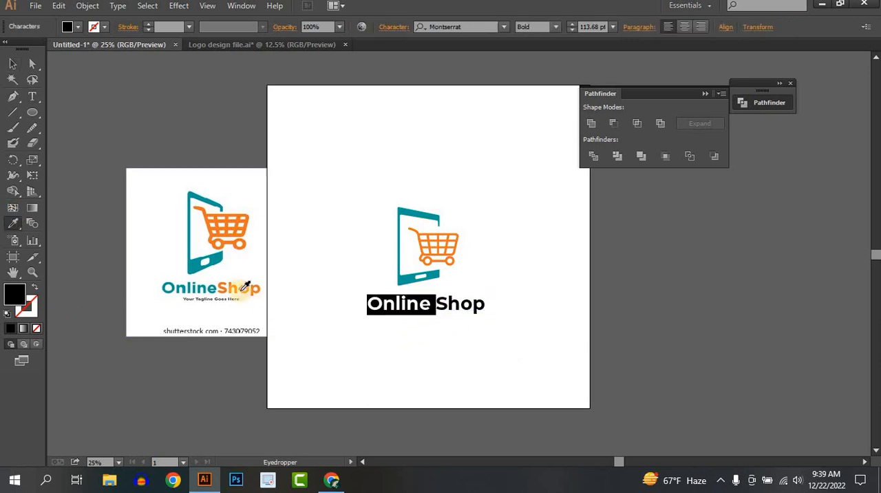
pyautogui.click(190, 265)
pyautogui.click(12, 63)
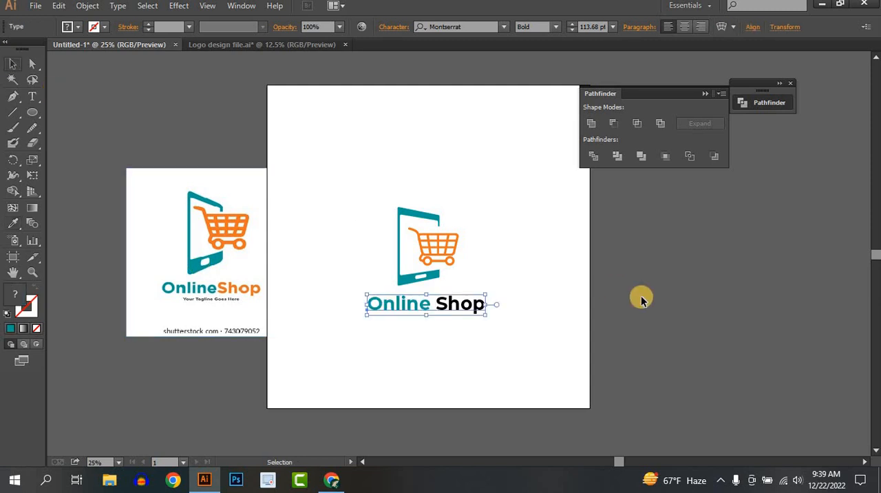
# Recolour the word "Shop" with the orange sampled from the cart in the reference image
pyautogui.click(438, 331)
pyautogui.press('t')
pyautogui.click(456, 304)
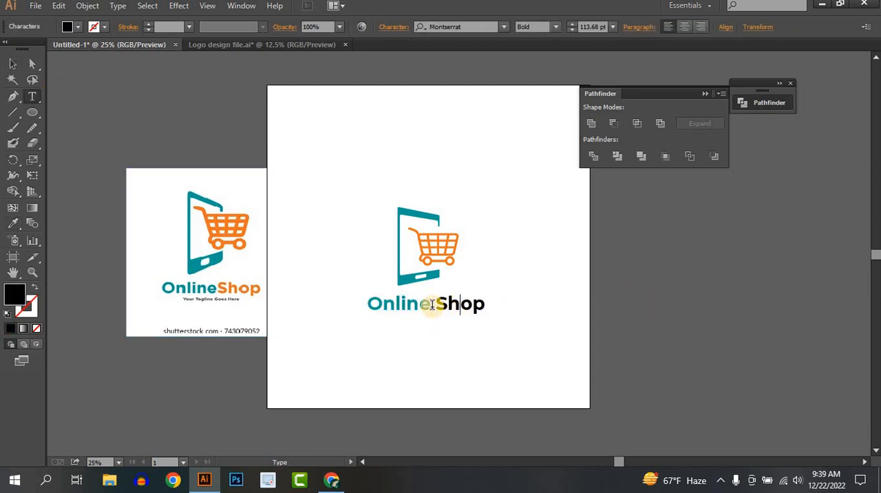
pyautogui.moveTo(437, 304); pyautogui.dragTo(491, 303)
pyautogui.click(14, 222)
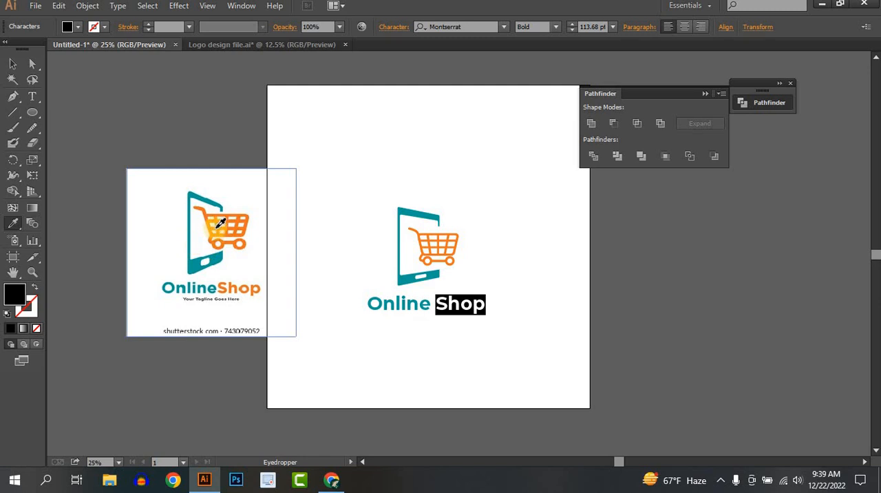
pyautogui.click(220, 222)
pyautogui.click(12, 63)
pyautogui.click(643, 310)
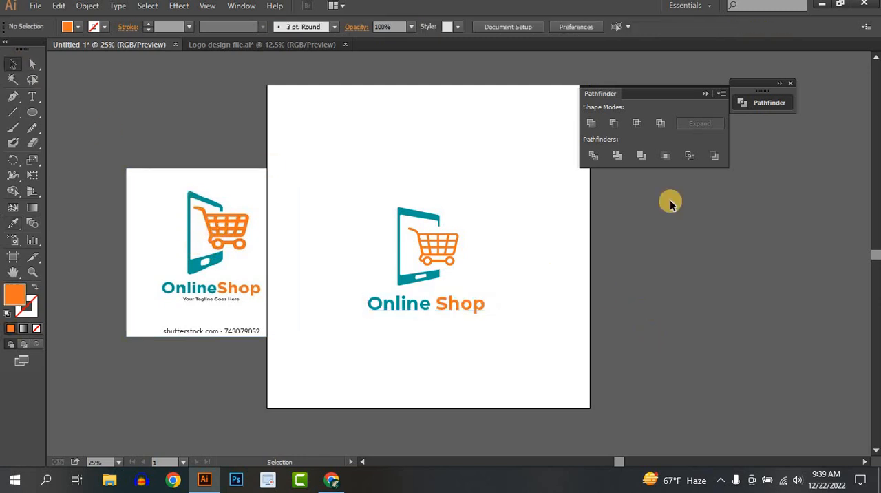
# Draw a rectangle covering the whole artboard and send it to the back behind the logo
pyautogui.click(705, 93)
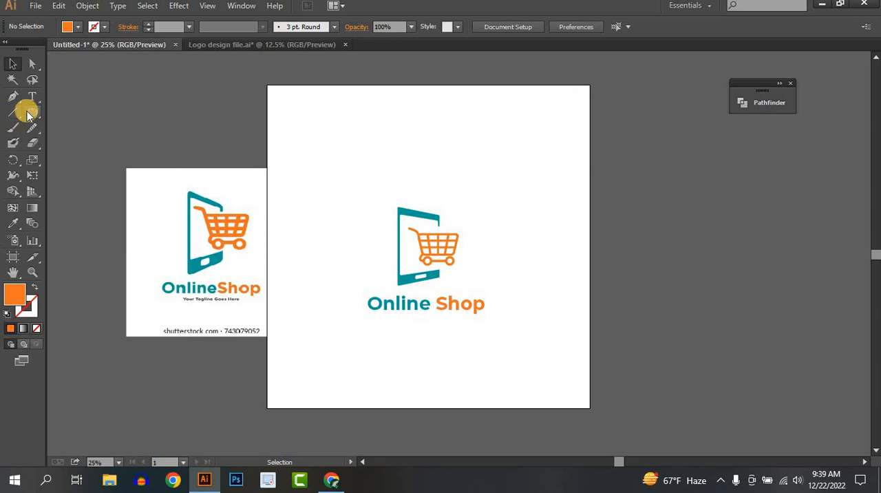
pyautogui.click(27, 114)
pyautogui.click(76, 112)
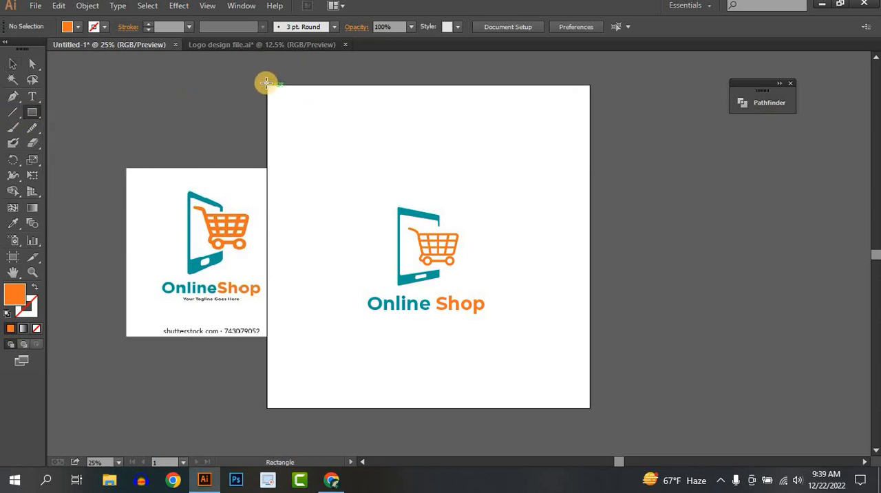
pyautogui.moveTo(267, 85); pyautogui.dragTo(590, 406)
pyautogui.click(13, 63)
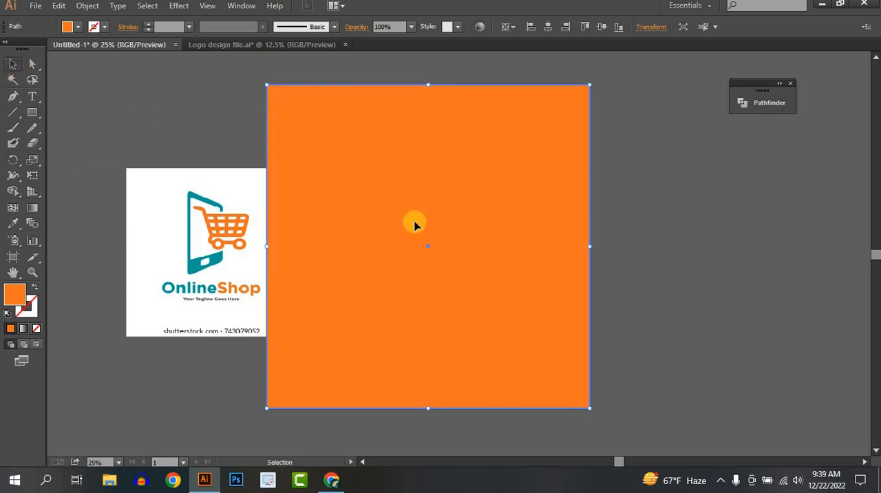
pyautogui.rightClick(426, 233)
pyautogui.moveTo(472, 406)
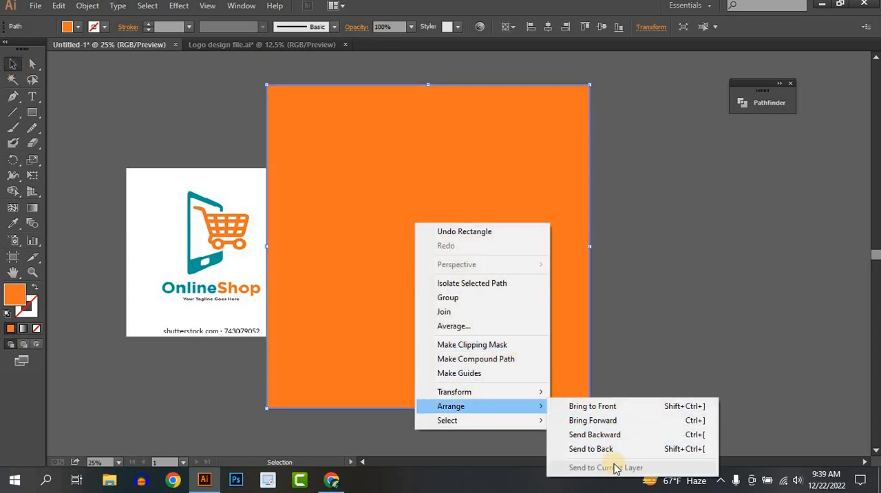
pyautogui.click(603, 451)
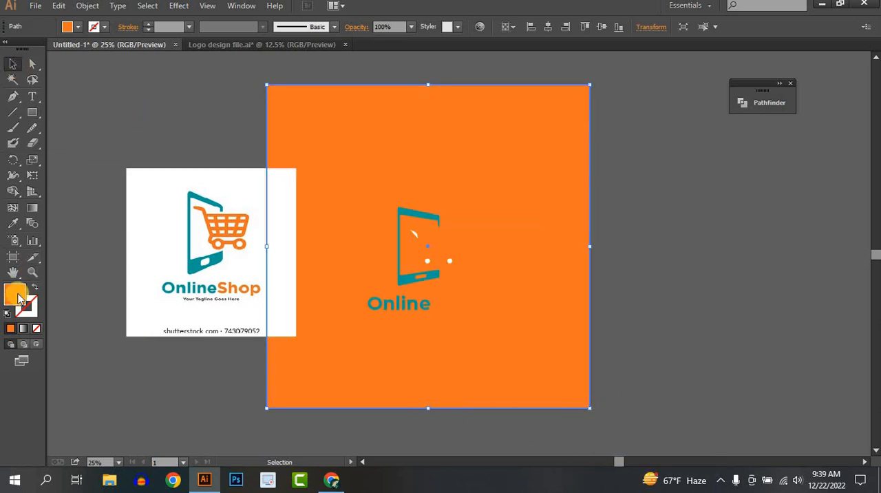
# Fill the background rectangle with dark navy #080130 and move the reference image clear of the artboard
pyautogui.doubleClick(16, 295)
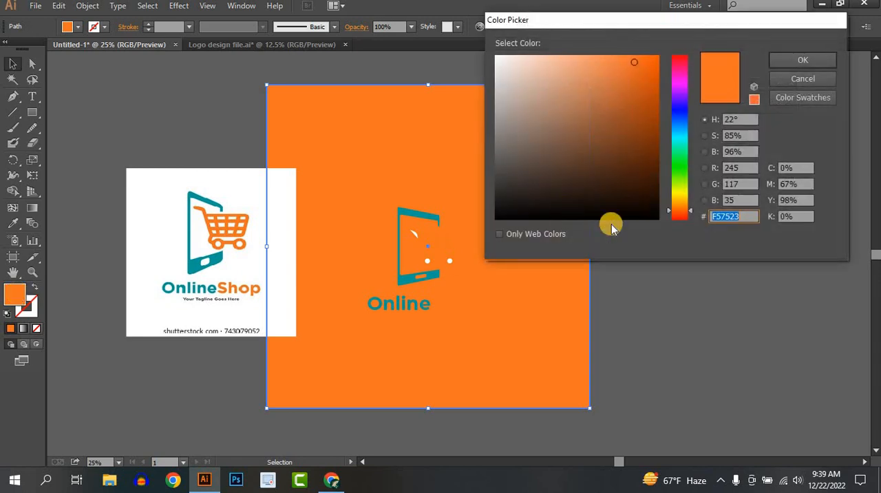
pyautogui.click(682, 106)
pyautogui.click(657, 188)
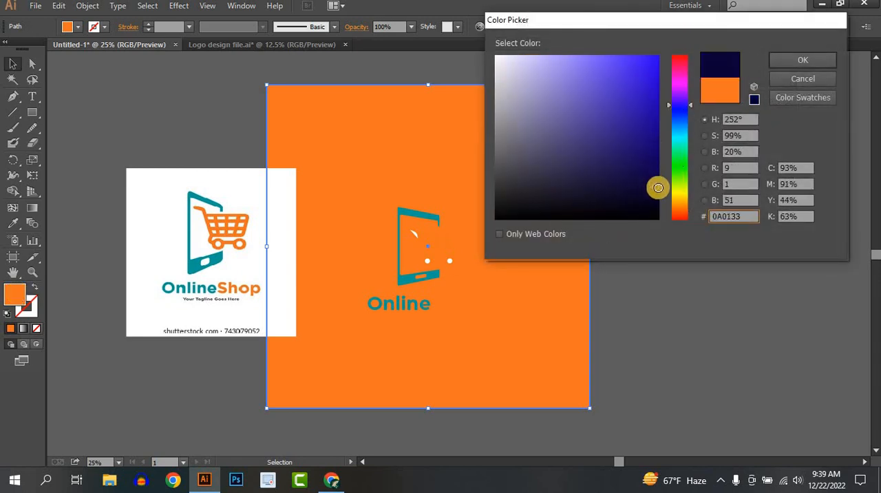
pyautogui.click(800, 59)
pyautogui.click(694, 267)
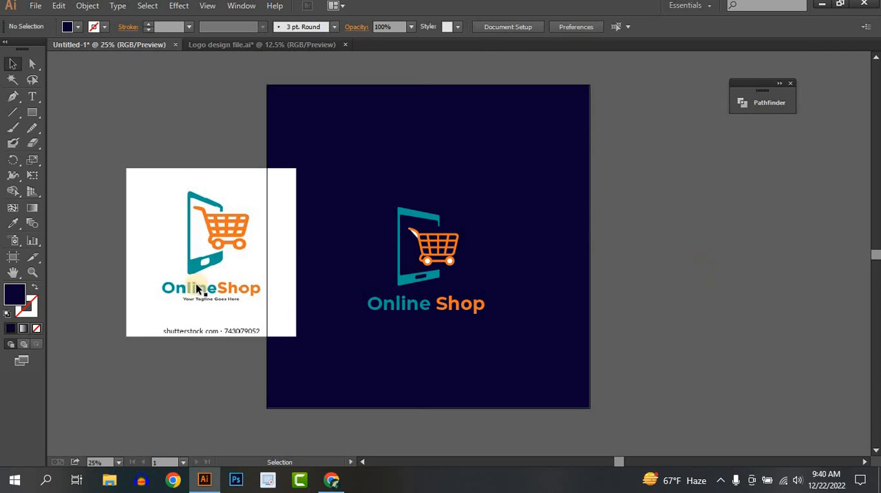
pyautogui.moveTo(215, 252); pyautogui.dragTo(149, 228)
# Ungroup the combined phone-and-cart artwork
pyautogui.scroll(3, 449, 261)
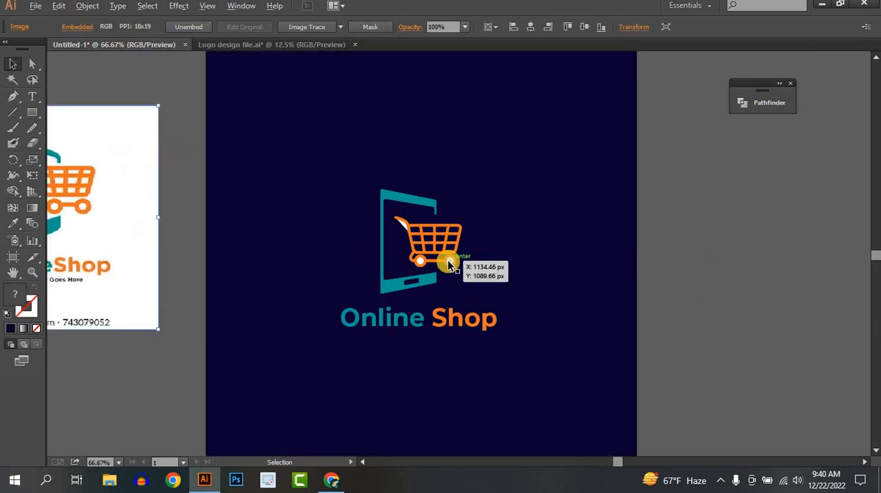
pyautogui.scroll(2, 448, 264)
pyautogui.scroll(1, 299, 190)
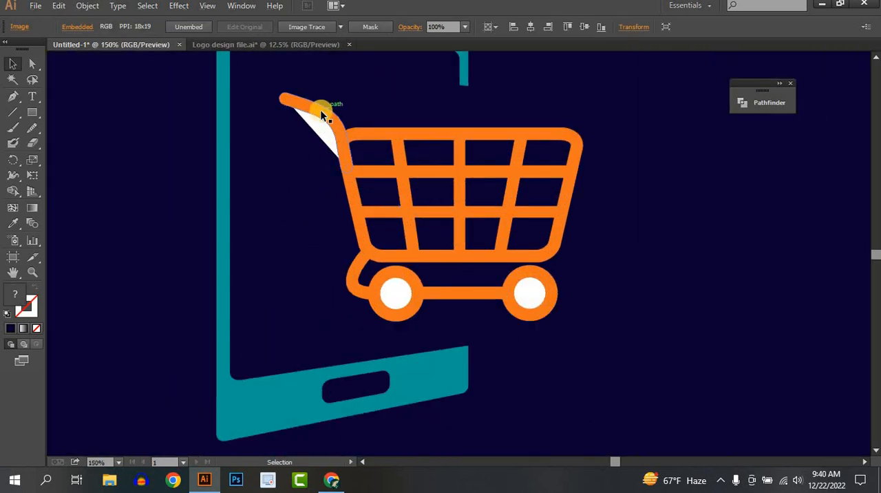
pyautogui.click(316, 122)
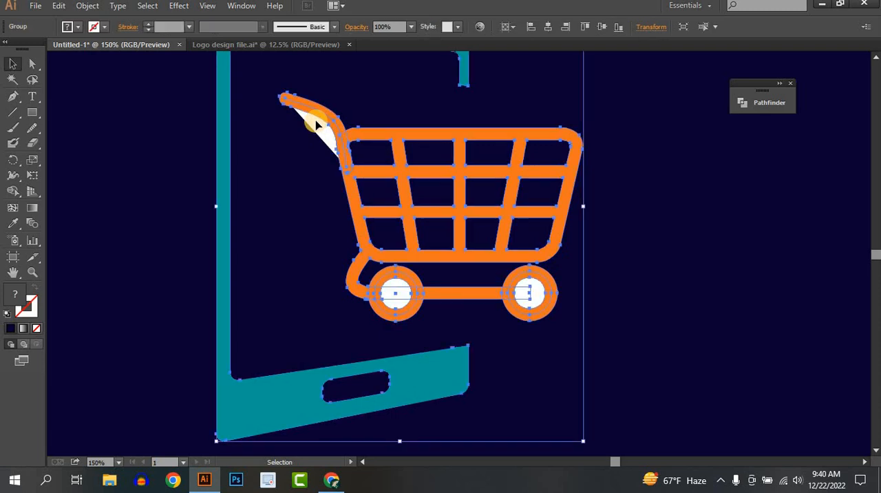
pyautogui.rightClick(316, 124)
pyautogui.click(346, 197)
pyautogui.click(305, 124)
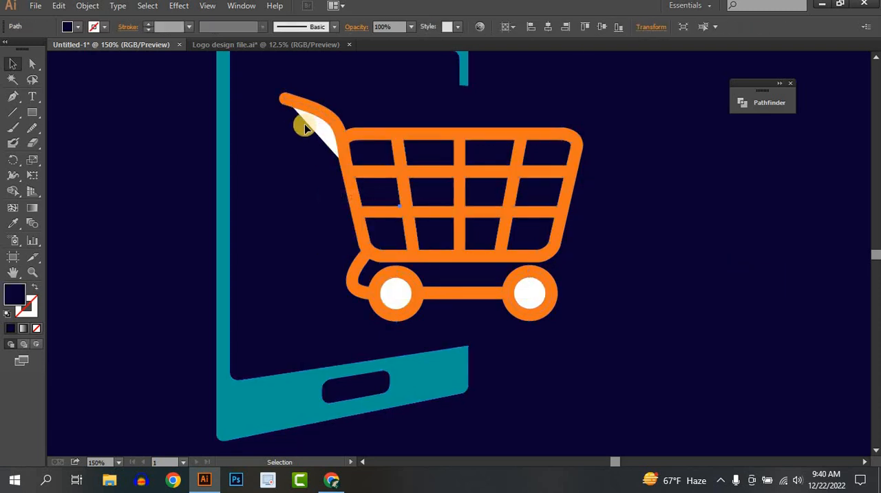
pyautogui.hotkey('ctrl', 'shift', 'a')
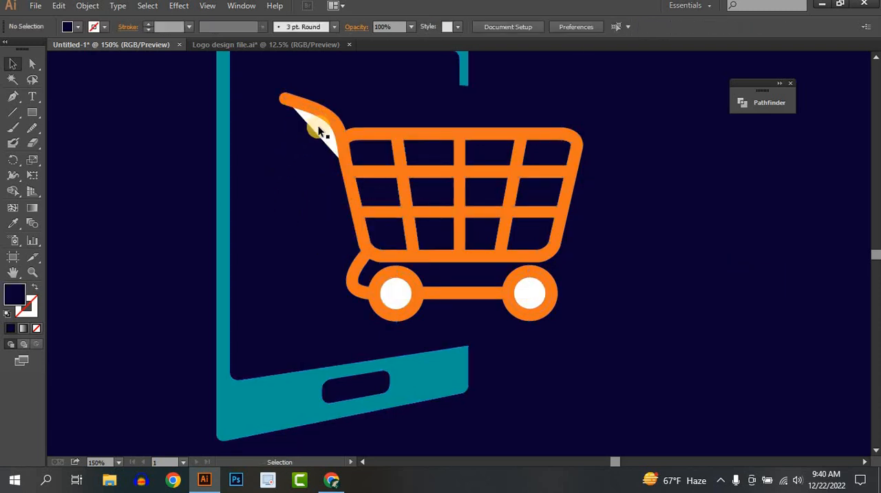
# Ungroup the cart's handle and delete the white shape beneath it
pyautogui.rightClick(319, 127)
pyautogui.click(444, 198)
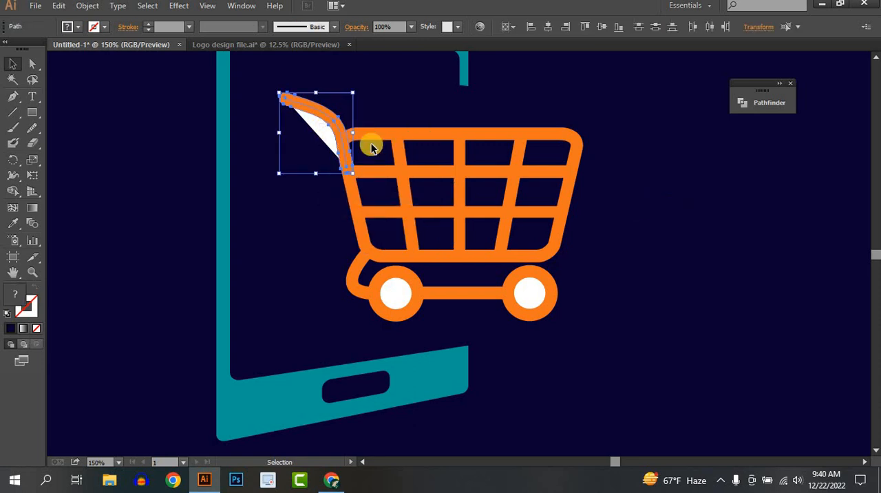
pyautogui.hotkey('ctrl', 'shift', 'a')
pyautogui.click(319, 133)
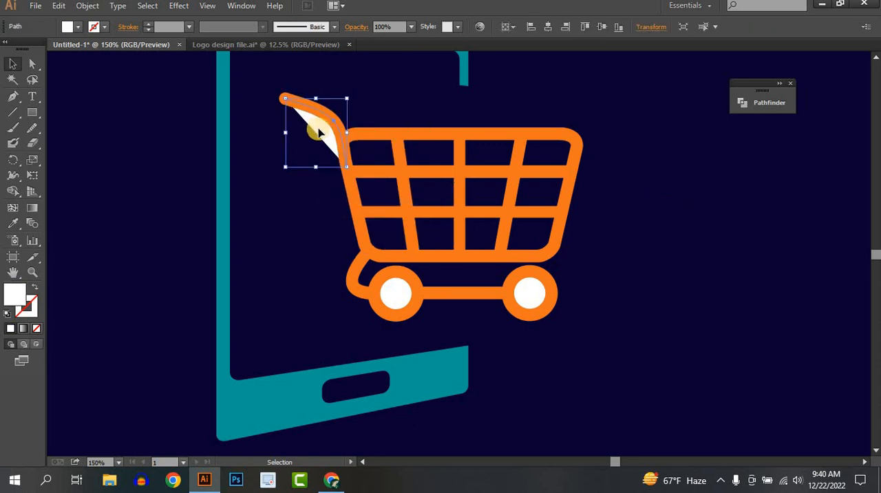
pyautogui.press('Delete')
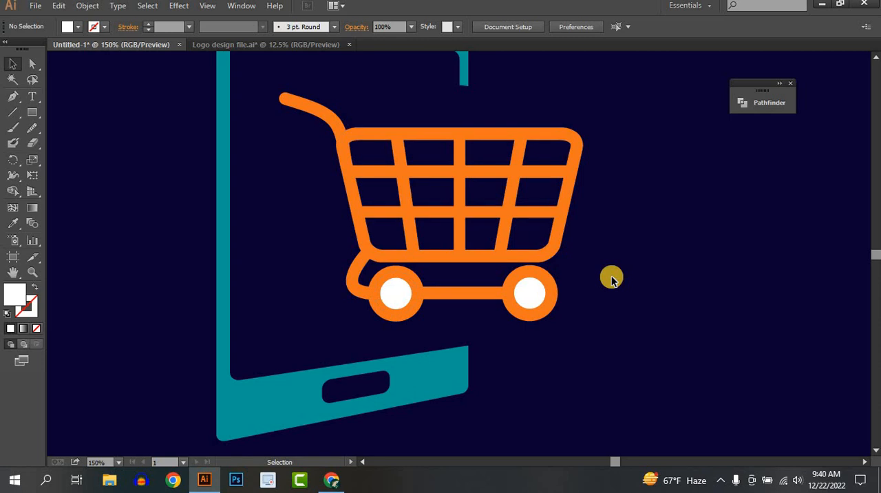
# Select the phone, cart and "Online Shop" text together and move them slightly upward to about the middle of the artboard
pyautogui.scroll(-4, 611, 278)
pyautogui.moveTo(611, 288); pyautogui.dragTo(514, 299)
pyautogui.moveTo(377, 189); pyautogui.dragTo(574, 393)
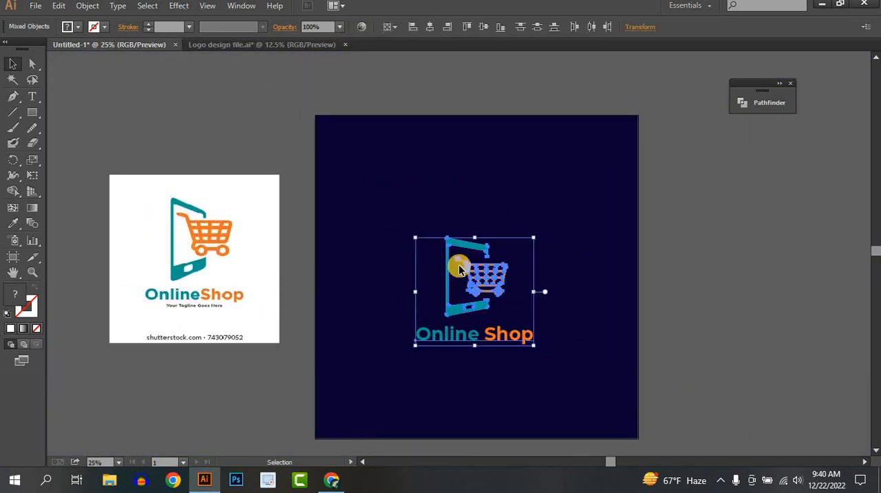
pyautogui.moveTo(485, 293); pyautogui.dragTo(491, 267)
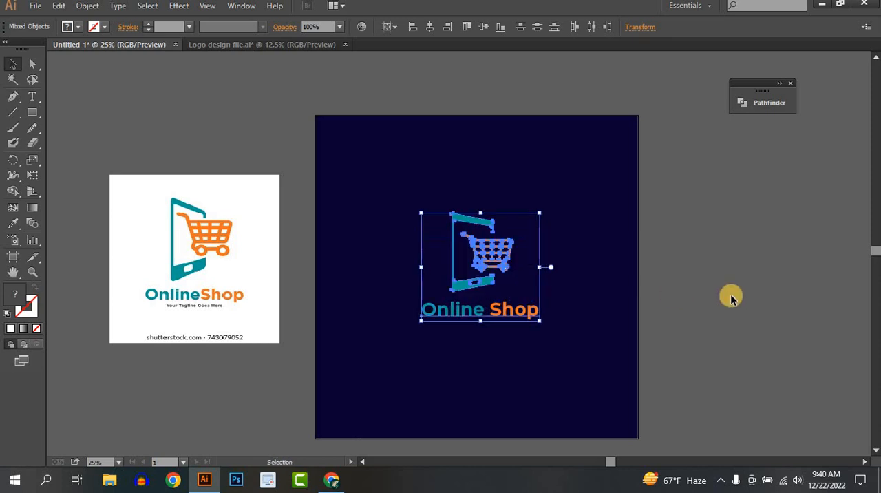
pyautogui.click(727, 296)
pyautogui.moveTo(648, 316); pyautogui.dragTo(612, 278)
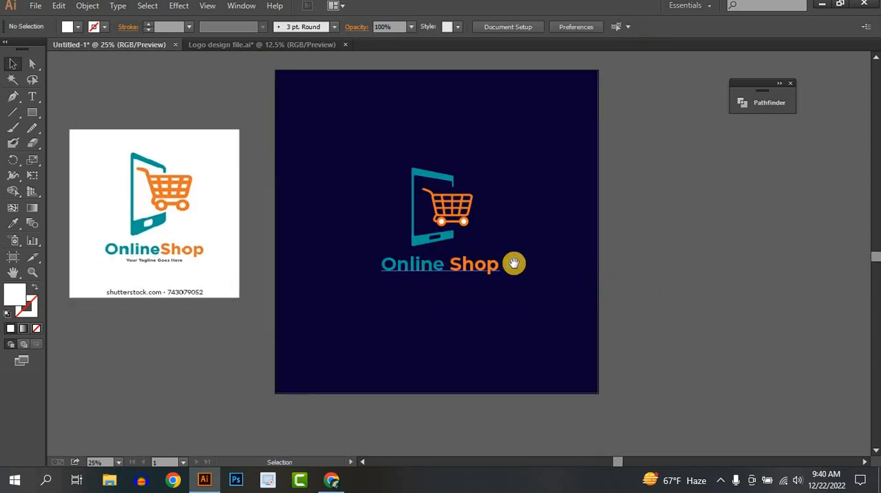
pyautogui.moveTo(514, 263); pyautogui.dragTo(532, 282)
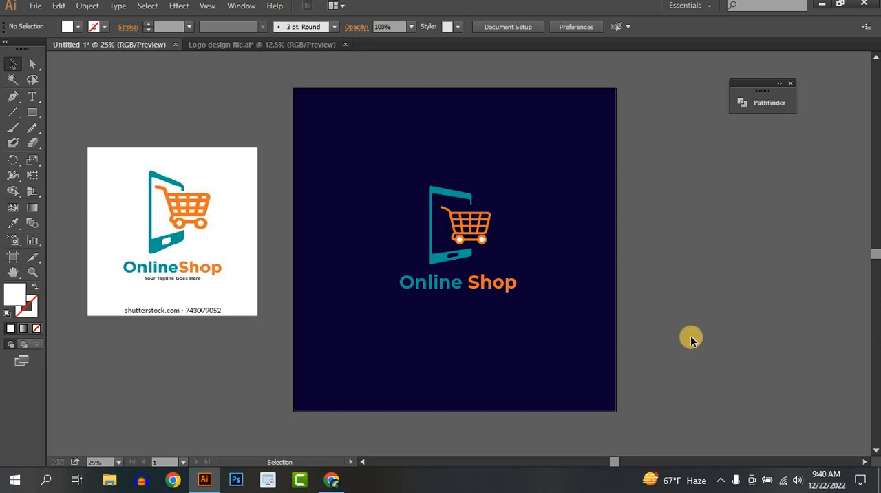
pyautogui.click(720, 480)
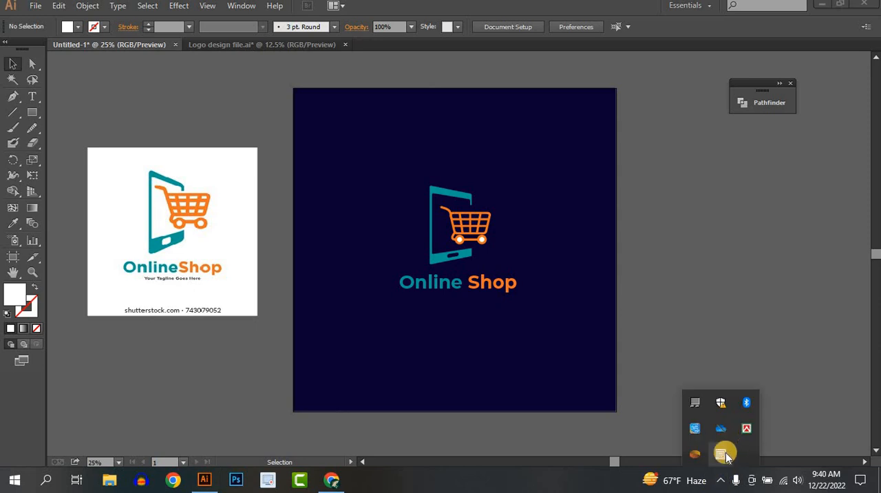